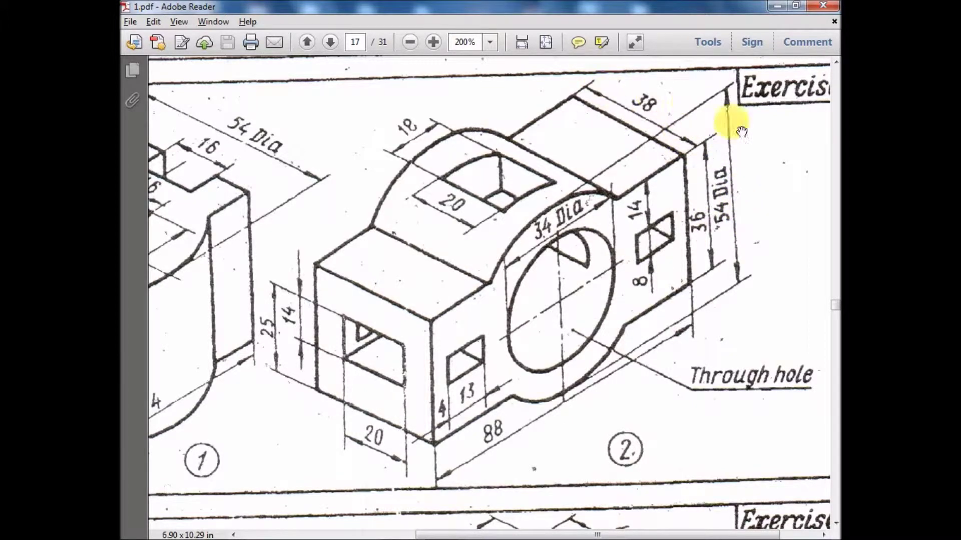
Switch to CATIA, start a sketch on the yz plane and draw a circle centred on the origin.
{"action": "key", "text": "alt+Tab"}
{"action": "left_click", "coordinate": [524, 220]}
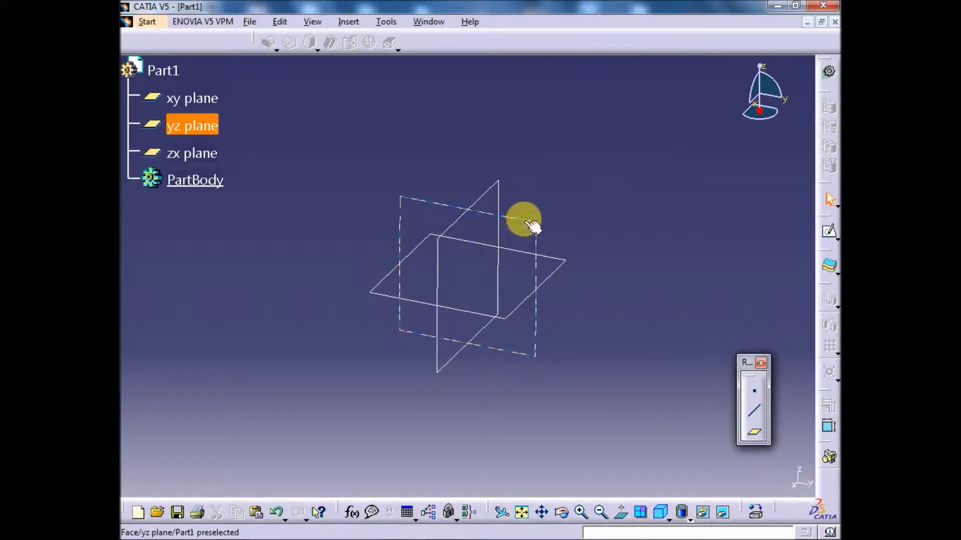
{"action": "left_click", "coordinate": [829, 233]}
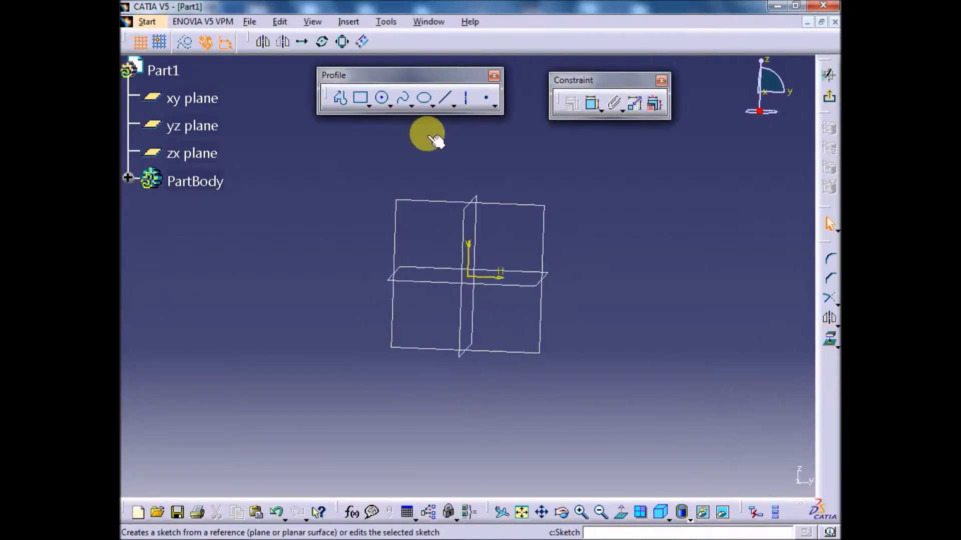
{"action": "left_click", "coordinate": [382, 98]}
{"action": "left_click", "coordinate": [469, 276]}
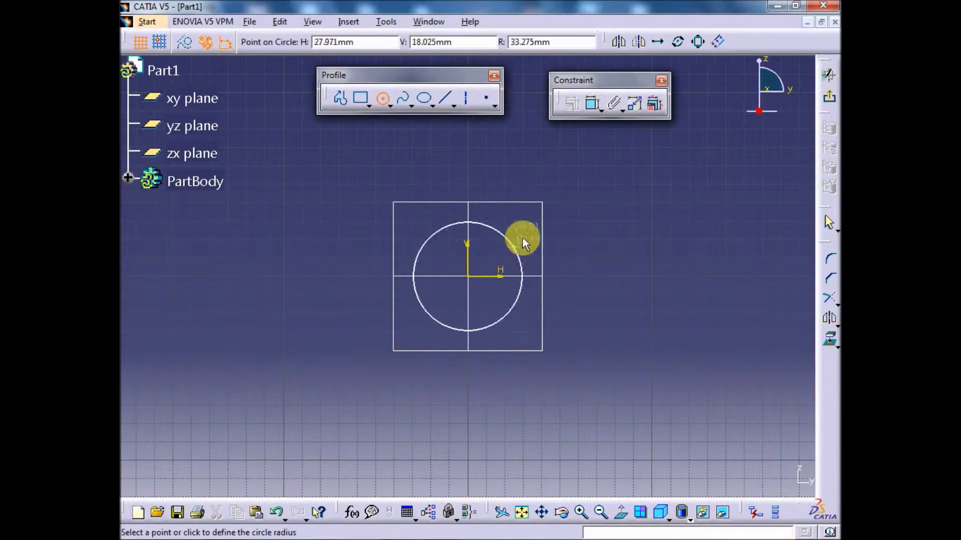
{"action": "left_click", "coordinate": [521, 235]}
Dimension the circle, set its diameter to 54 mm and finish the sketch.
{"action": "left_click", "coordinate": [588, 108]}
{"action": "left_click", "coordinate": [547, 178]}
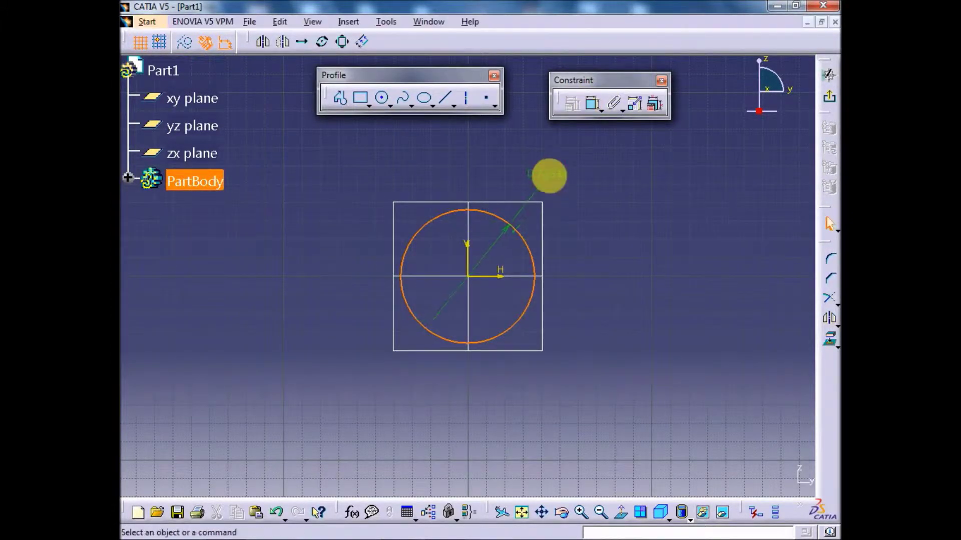
{"action": "double_click", "coordinate": [554, 175]}
{"action": "type", "text": "50"}
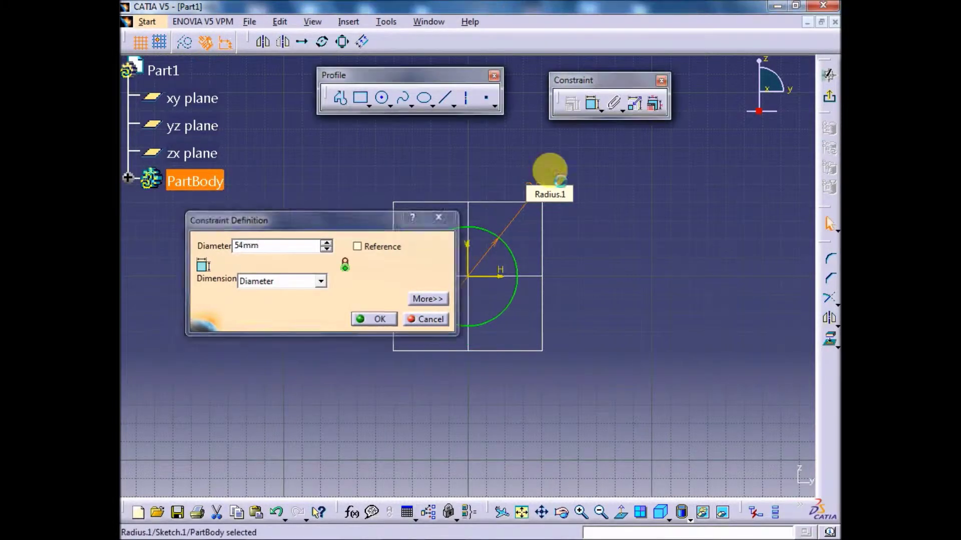
{"action": "key", "text": "Return"}
{"action": "left_click", "coordinate": [829, 96]}
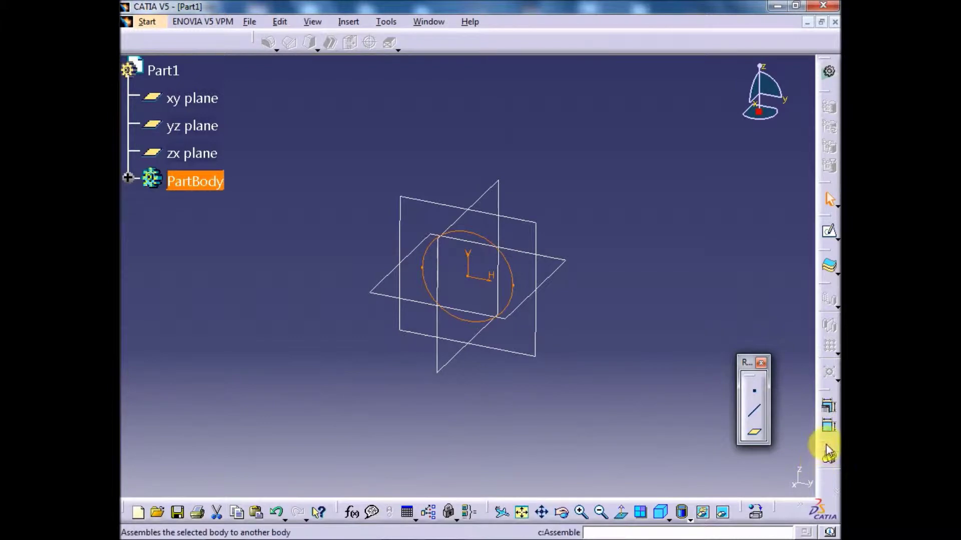
Show the Boolean Operations and Sketch-Based Features tool sets in the workspace.
{"action": "left_click", "coordinate": [835, 464]}
{"action": "right_click", "coordinate": [455, 43]}
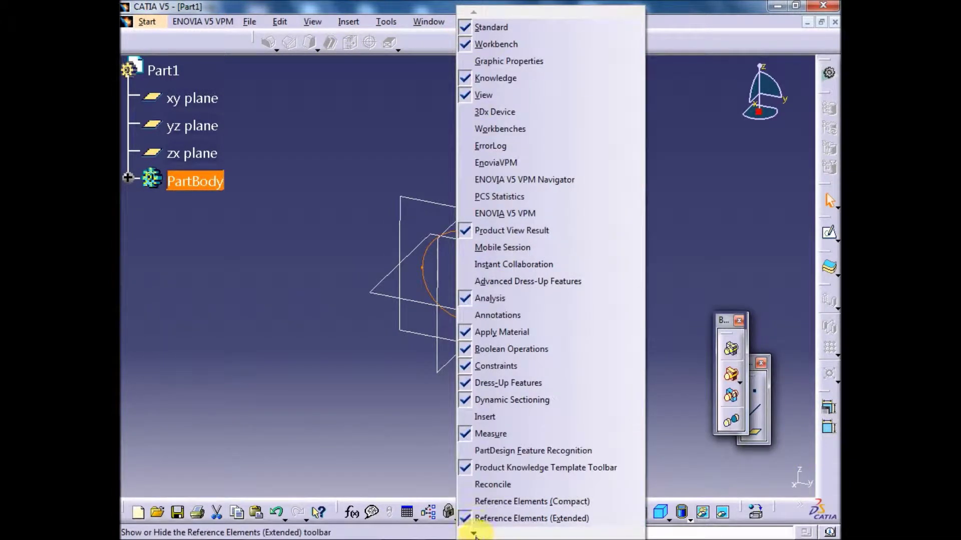
{"action": "mouse_move", "coordinate": [473, 533]}
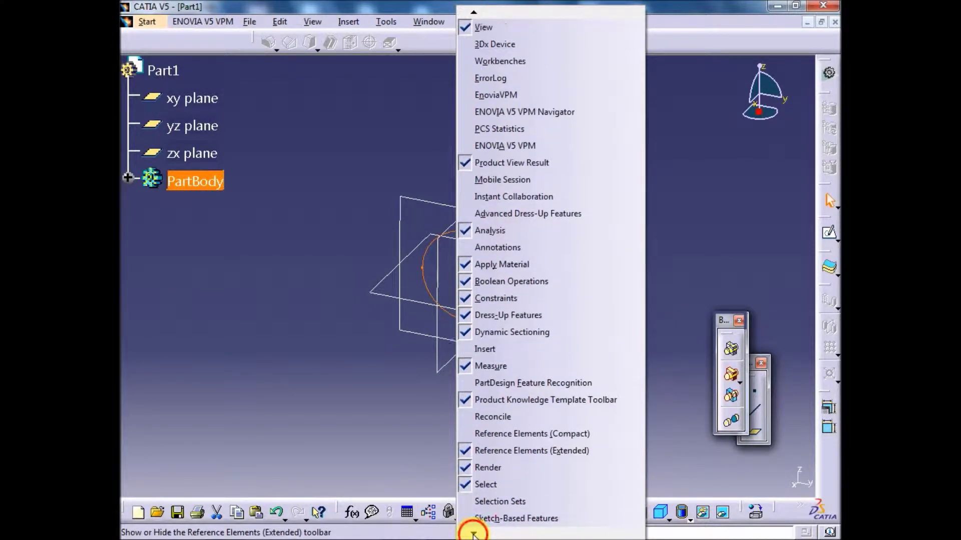
{"action": "left_click", "coordinate": [482, 502]}
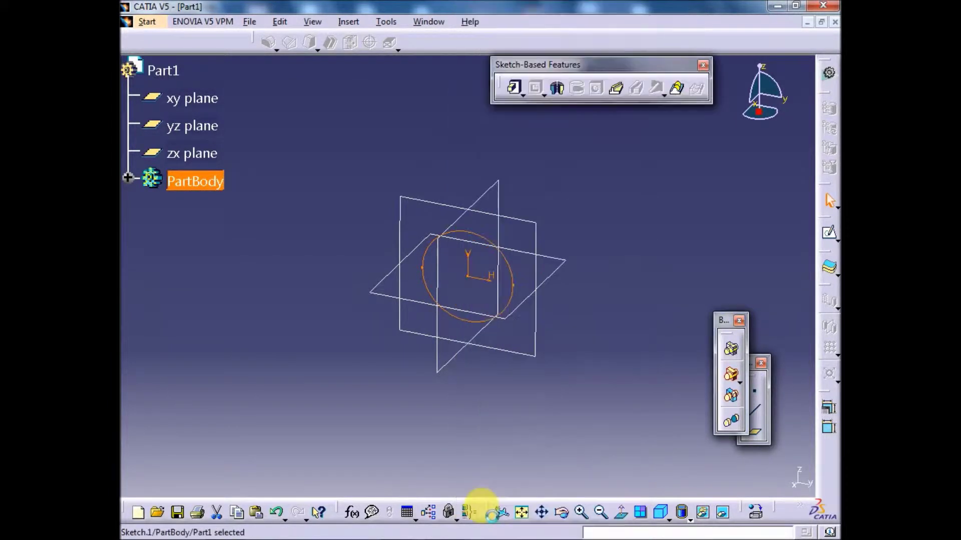
Pad the circle sketch 38 mm in the reversed direction, then consult the reference drawing.
{"action": "left_click", "coordinate": [511, 98]}
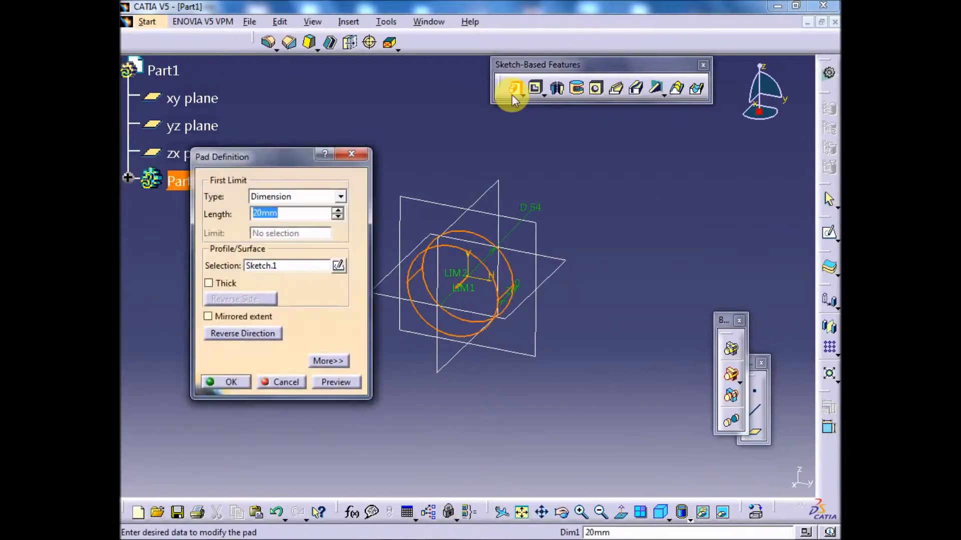
{"action": "left_click", "coordinate": [258, 339]}
{"action": "double_click", "coordinate": [300, 213]}
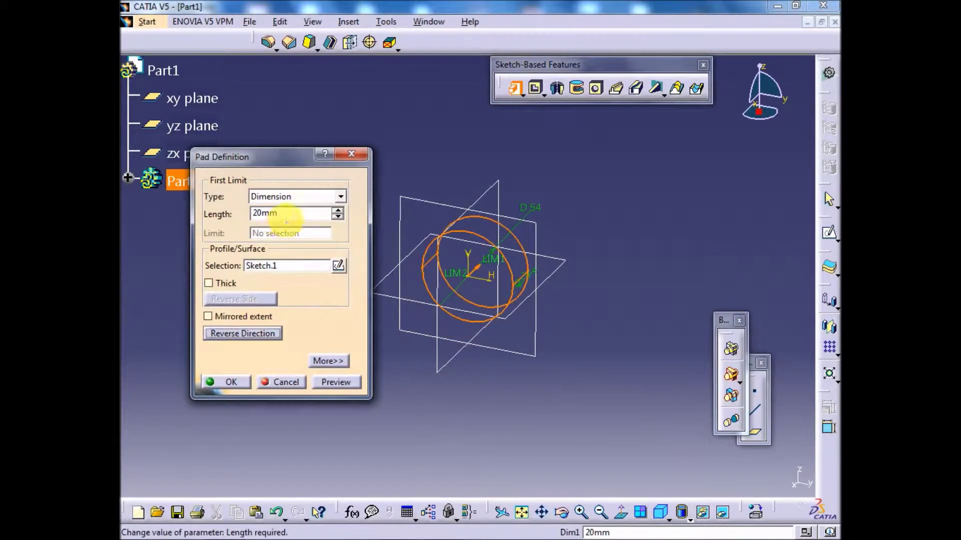
{"action": "type", "text": "38"}
{"action": "key", "text": "Return"}
{"action": "left_click", "coordinate": [322, 228]}
{"action": "key", "text": "alt+Tab"}
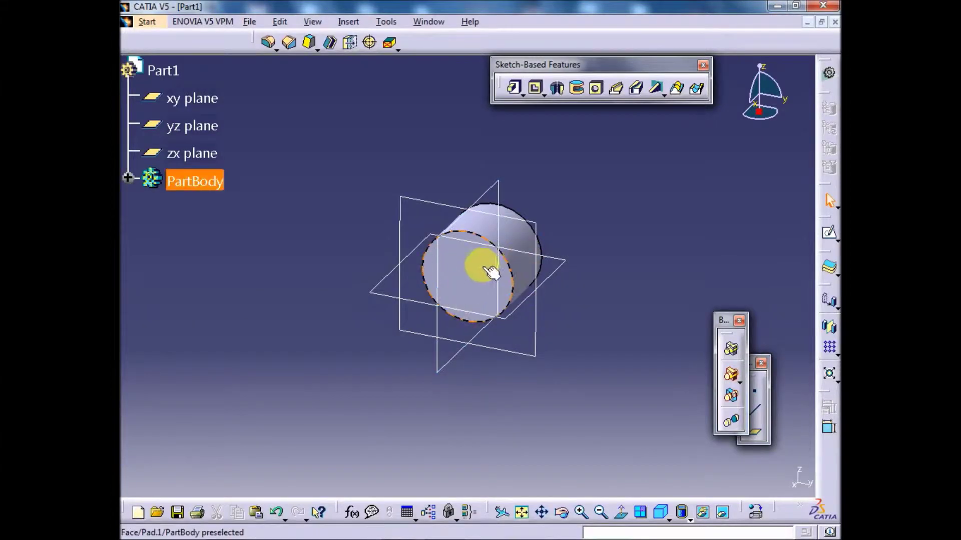
Sketch a centred rectangle about 149 mm wide on the cylinder's front face, with its centre at the origin.
{"action": "left_click", "coordinate": [491, 272]}
{"action": "left_click", "coordinate": [828, 232]}
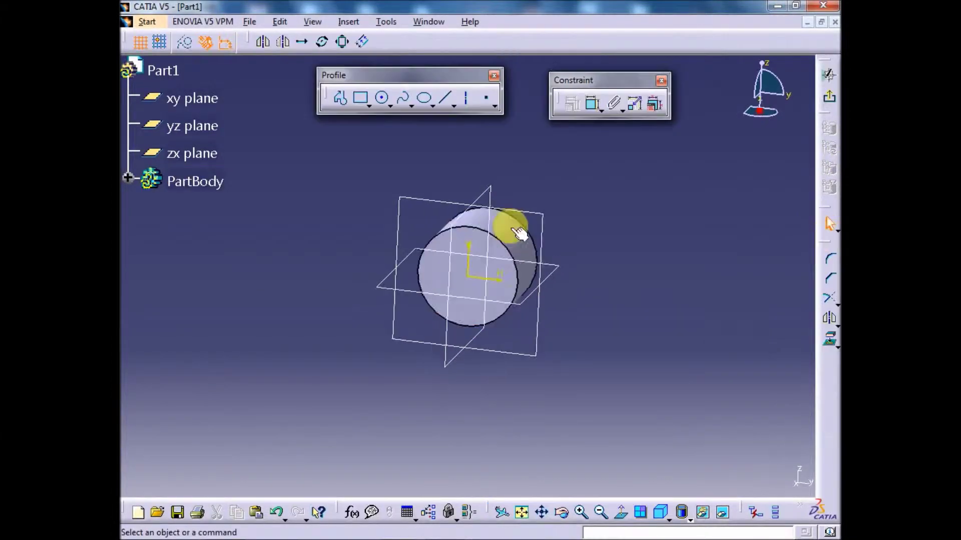
{"action": "left_click", "coordinate": [370, 107]}
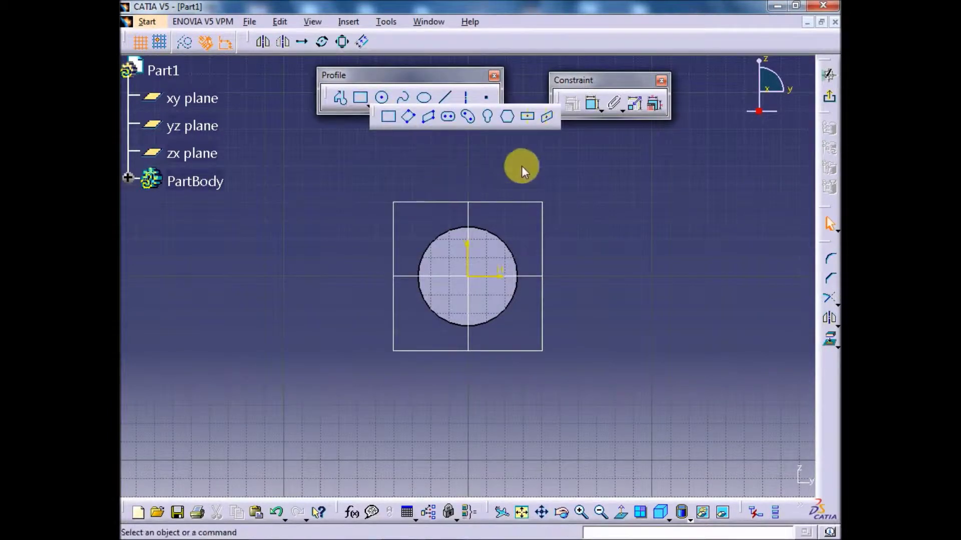
{"action": "left_click", "coordinate": [529, 116]}
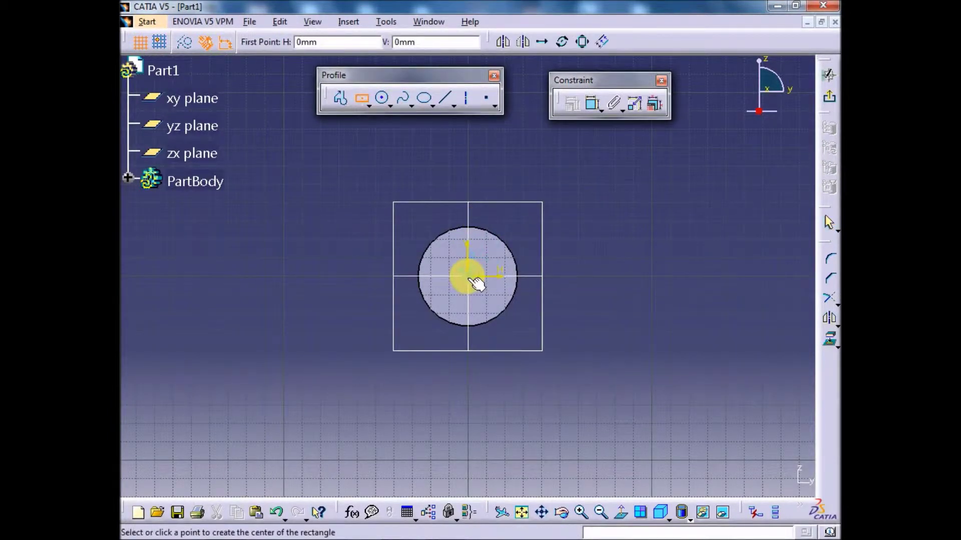
{"action": "left_click", "coordinate": [470, 278]}
{"action": "left_click", "coordinate": [604, 322]}
Apply Auto Constraint to the rectangle and check its overall size in the PDF drawing.
{"action": "left_click", "coordinate": [624, 106]}
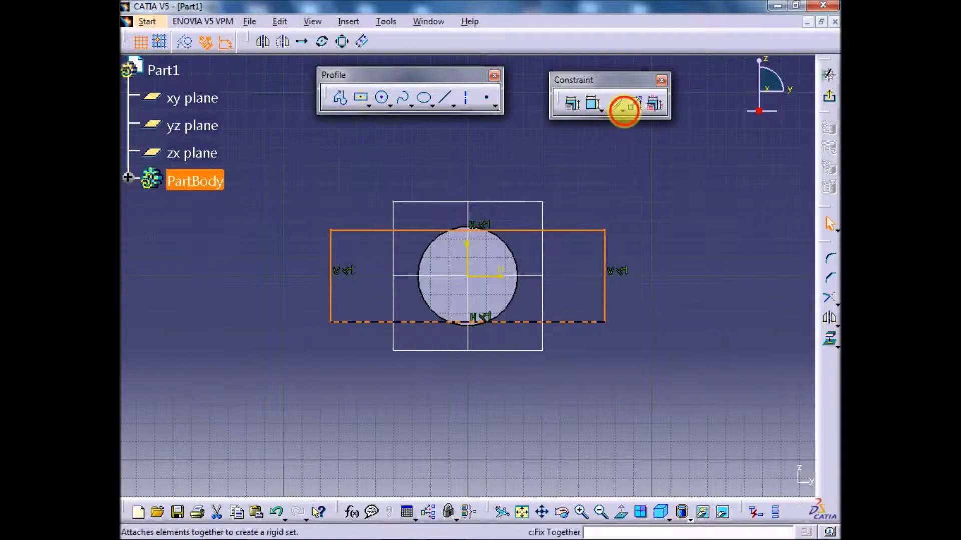
{"action": "left_click", "coordinate": [635, 124]}
{"action": "key", "text": "Return"}
{"action": "key", "text": "alt+Tab"}
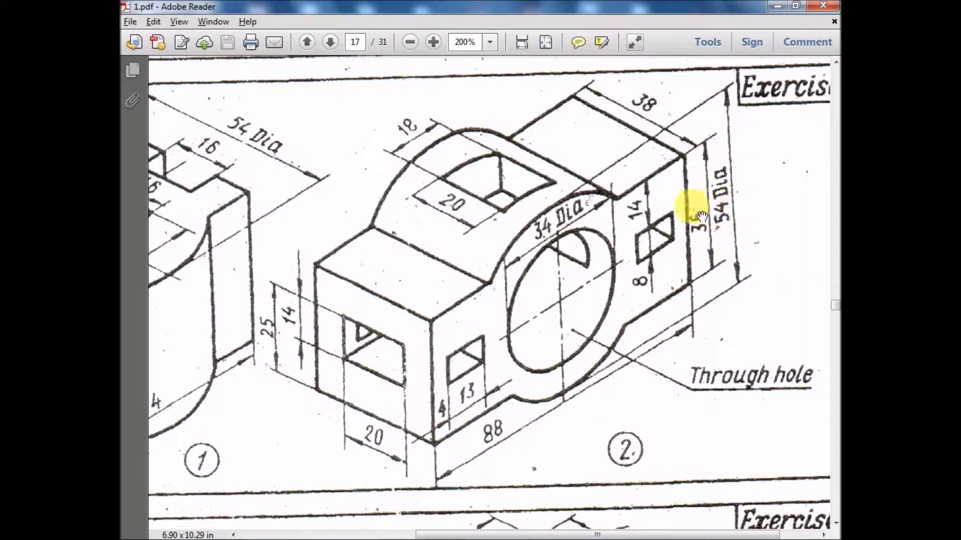
{"action": "key", "text": "alt+Tab"}
Set the rectangle's width to 88 mm and its height to 36 mm.
{"action": "double_click", "coordinate": [476, 172]}
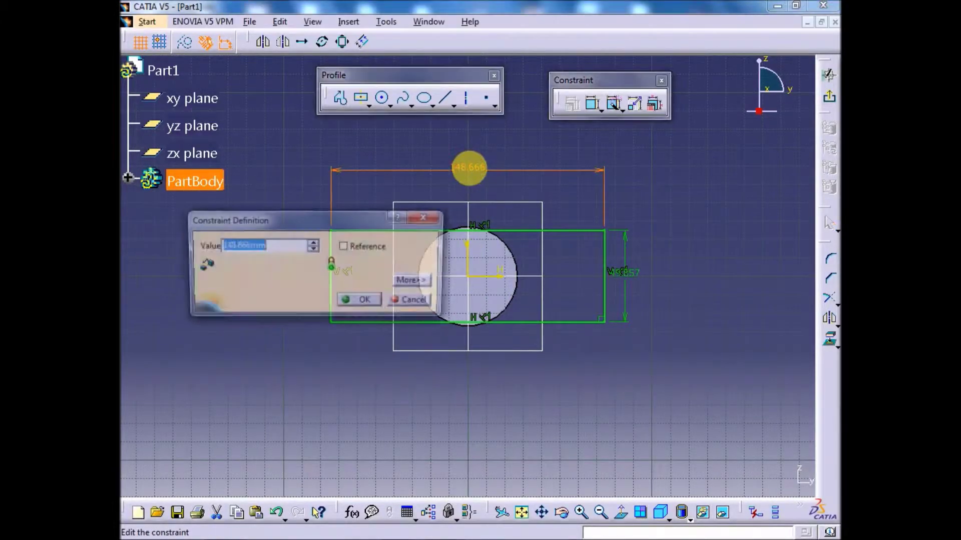
{"action": "type", "text": "88"}
{"action": "key", "text": "Return"}
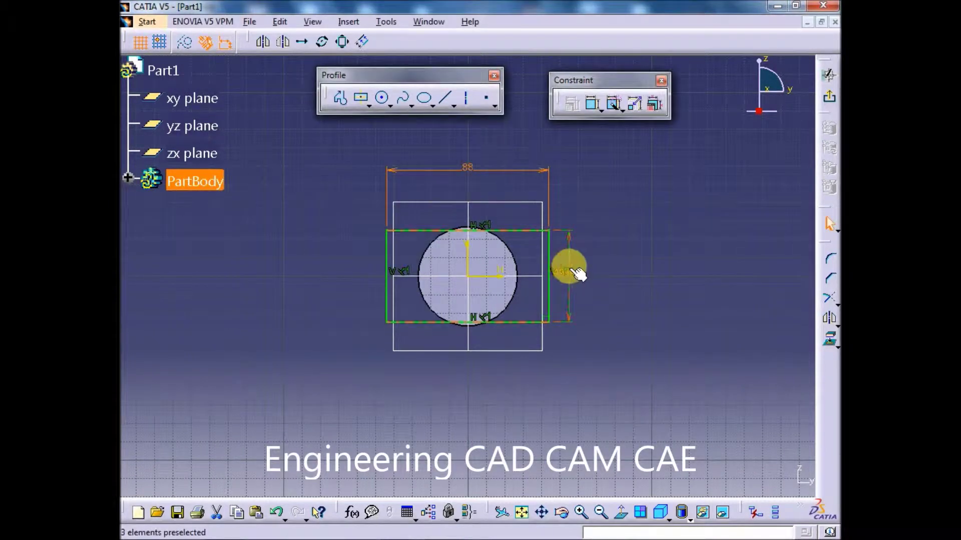
{"action": "double_click", "coordinate": [571, 270]}
{"action": "type", "text": "36mm"}
{"action": "key", "text": "Return"}
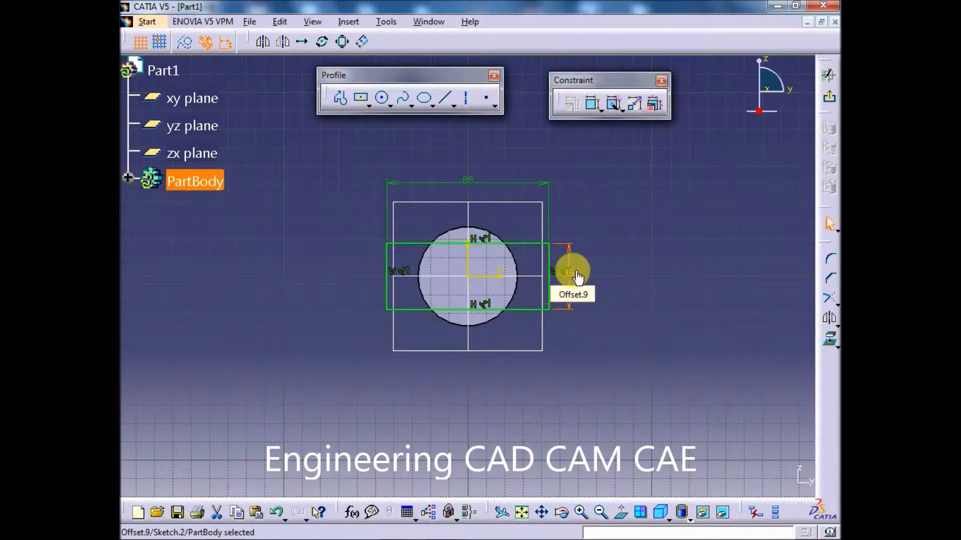
Finish the sketch and pad the rectangle 38 mm in the reversed direction, back along the cylinder.
{"action": "left_click", "coordinate": [829, 74]}
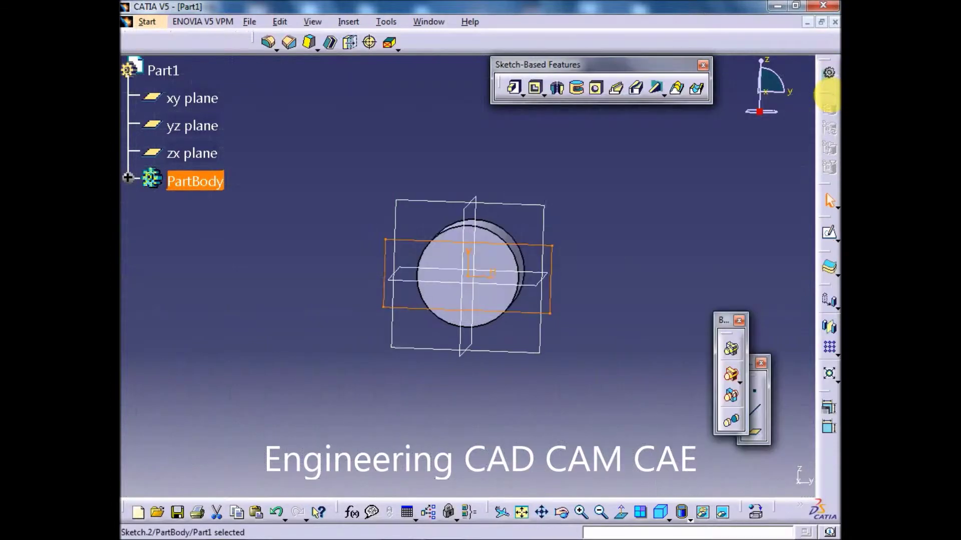
{"action": "left_click", "coordinate": [513, 88]}
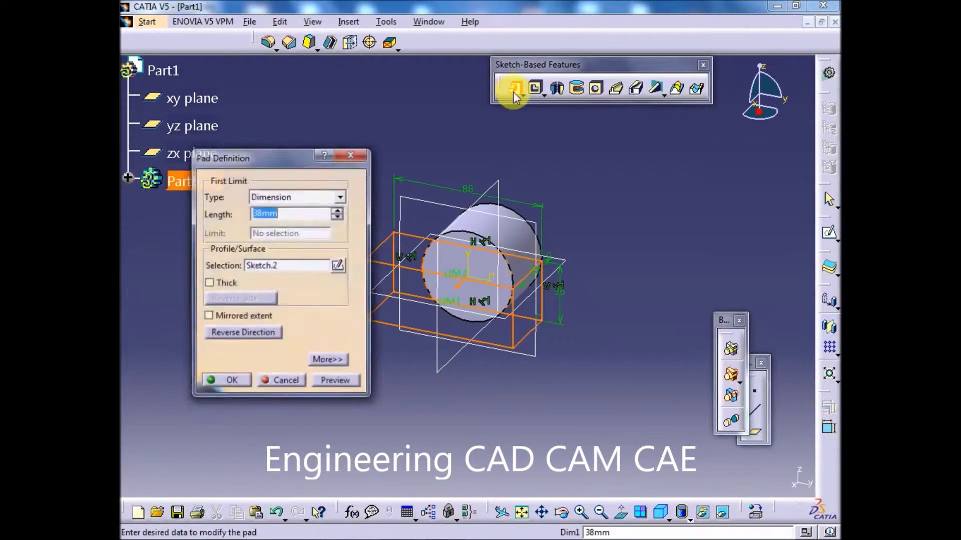
{"action": "left_click", "coordinate": [226, 382]}
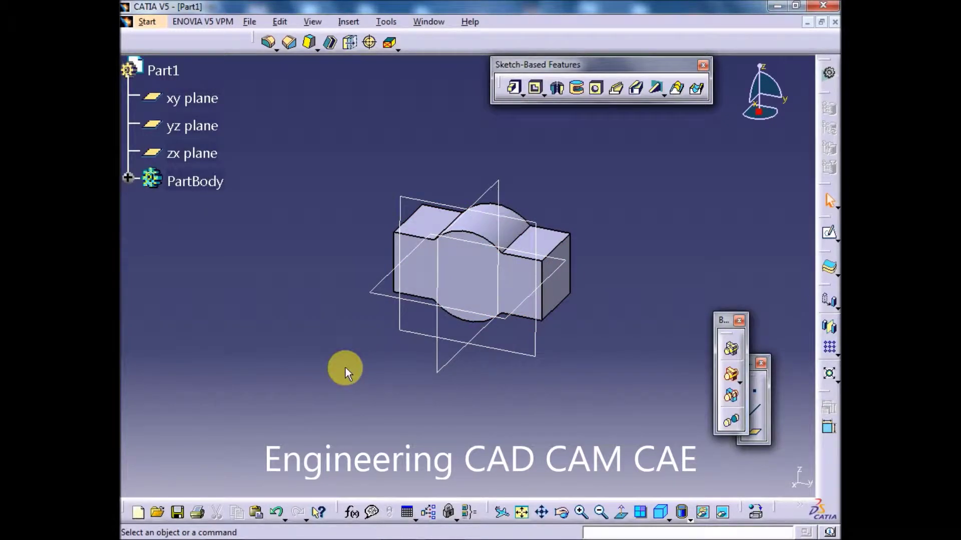
Check the PDF drawing, then sketch a circle about 23 mm in diameter on the part's front face, centred on the origin.
{"action": "key", "text": "alt+Tab"}
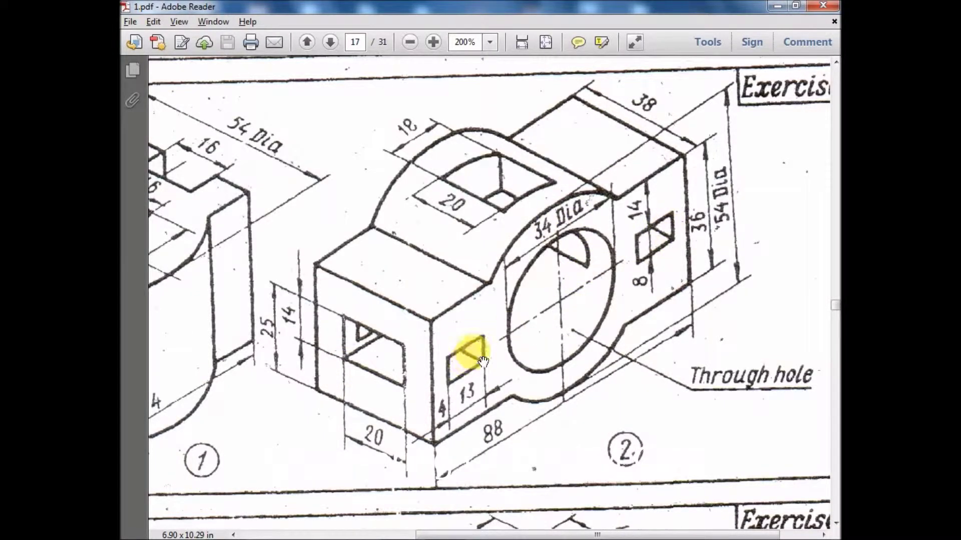
{"action": "key", "text": "alt+Tab"}
{"action": "left_click", "coordinate": [470, 280]}
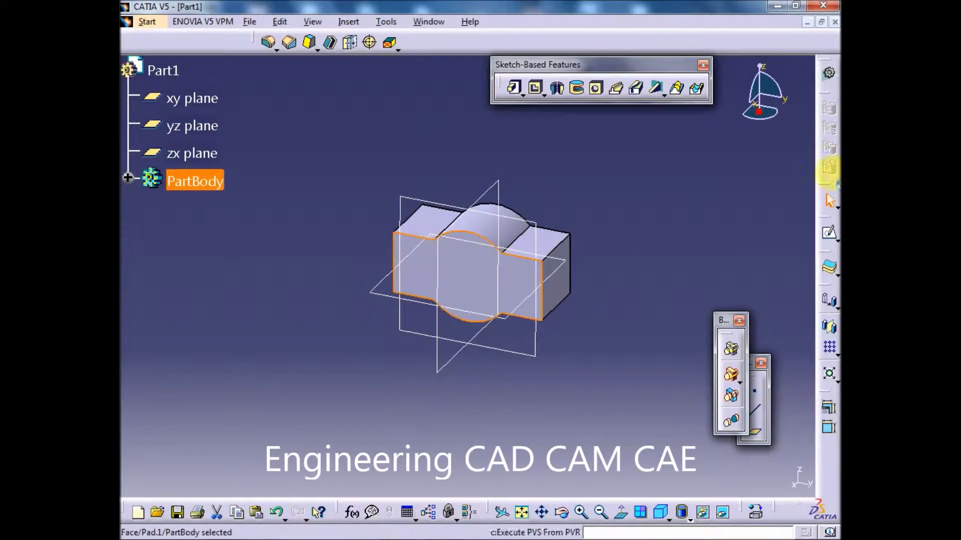
{"action": "left_click", "coordinate": [830, 239]}
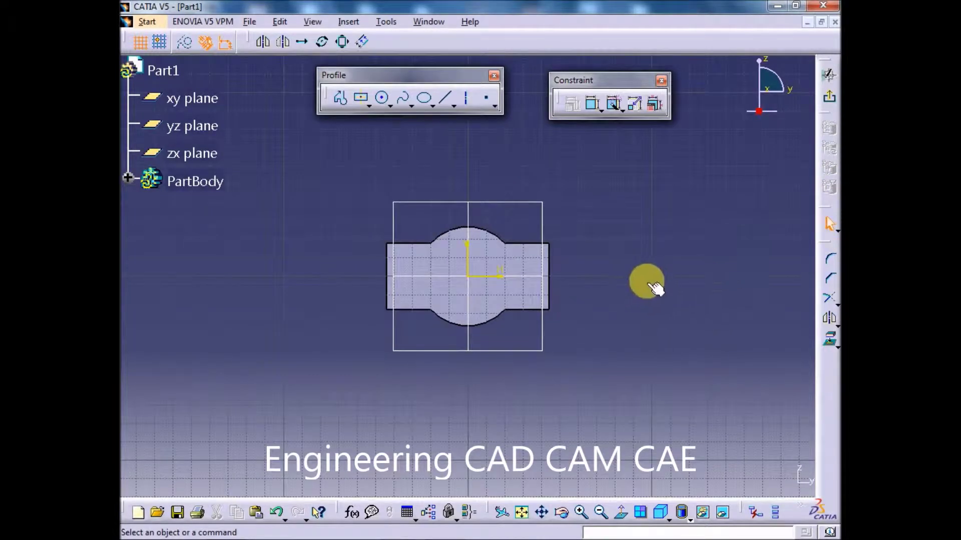
{"action": "left_click", "coordinate": [381, 98]}
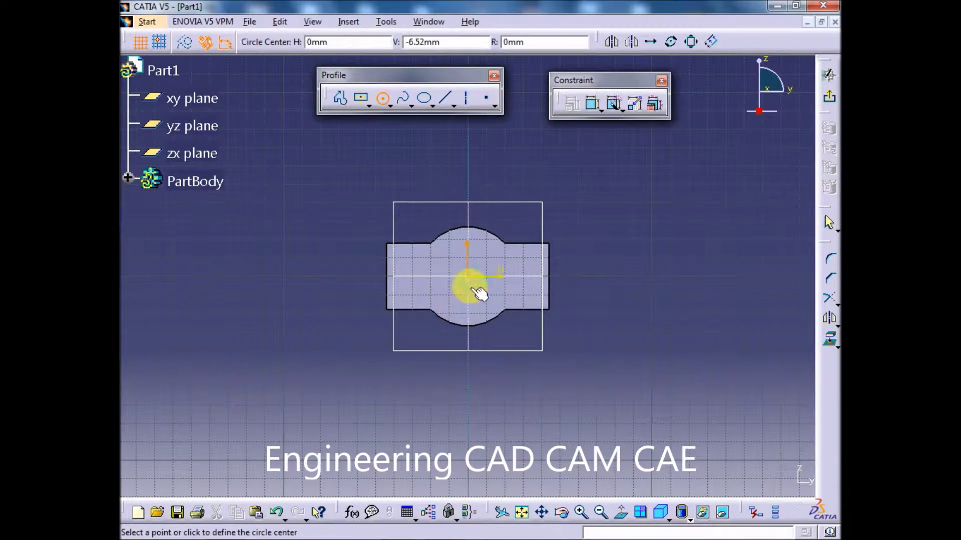
{"action": "left_click", "coordinate": [471, 281]}
{"action": "left_click", "coordinate": [479, 294]}
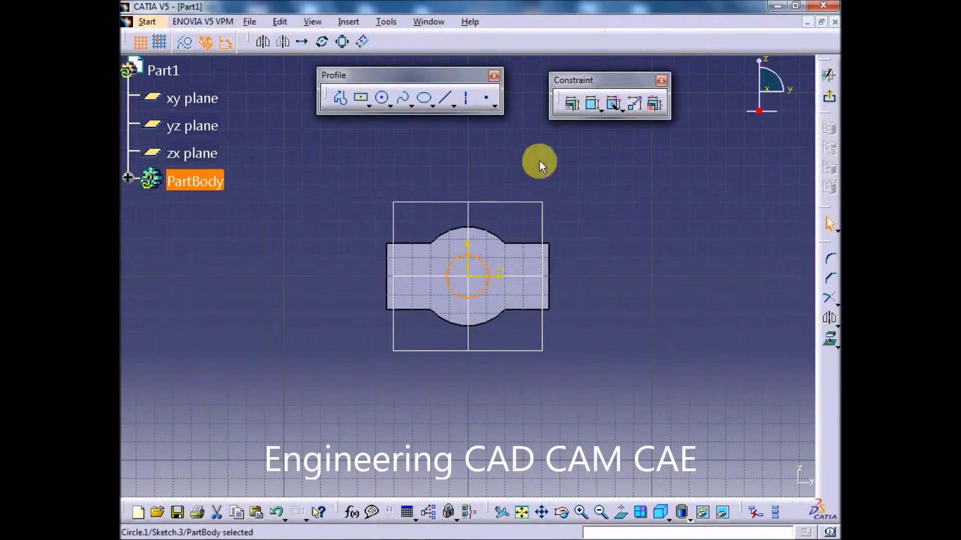
Dimension the new circle and set its diameter to 34 mm, as given in the PDF drawing.
{"action": "left_click", "coordinate": [595, 106]}
{"action": "left_click", "coordinate": [542, 222]}
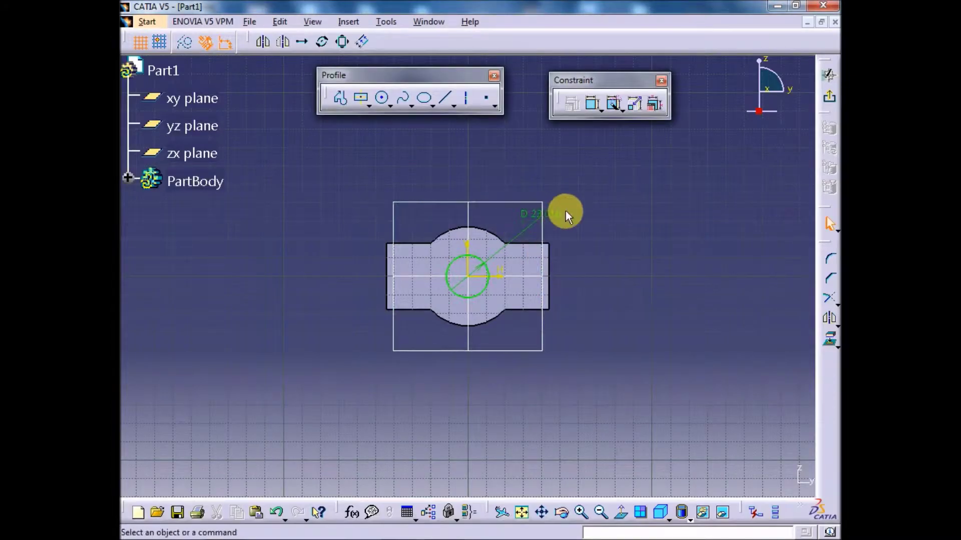
{"action": "double_click", "coordinate": [540, 215]}
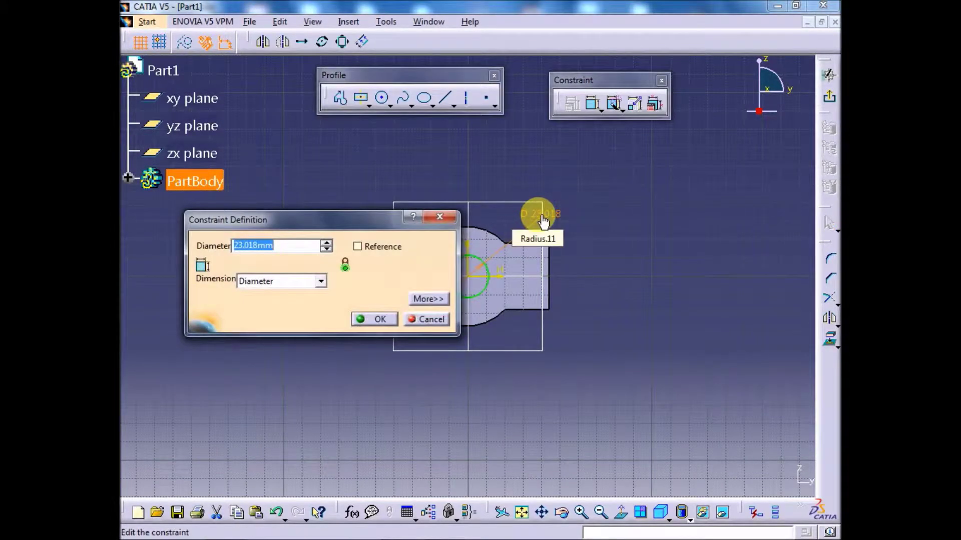
{"action": "key", "text": "Return"}
{"action": "key", "text": "alt+Tab"}
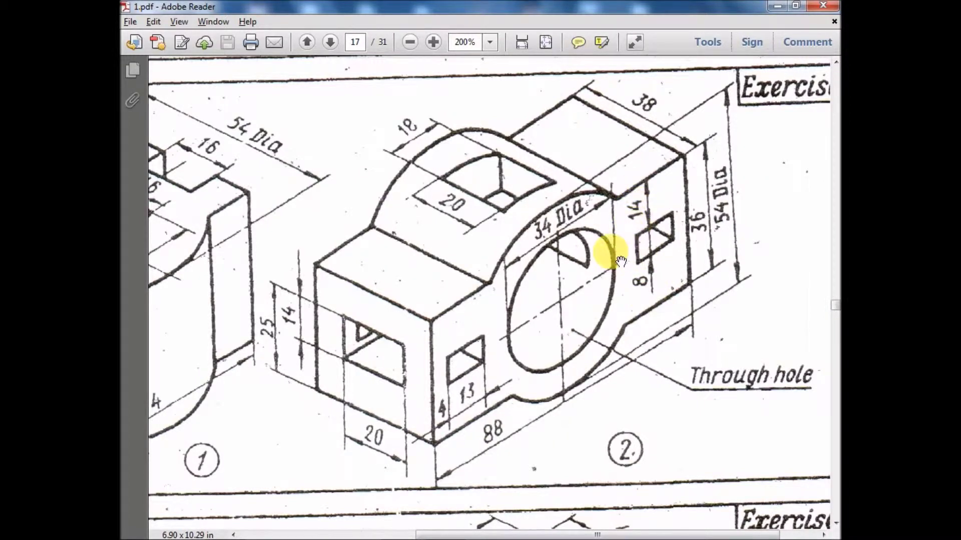
{"action": "key", "text": "alt+Tab"}
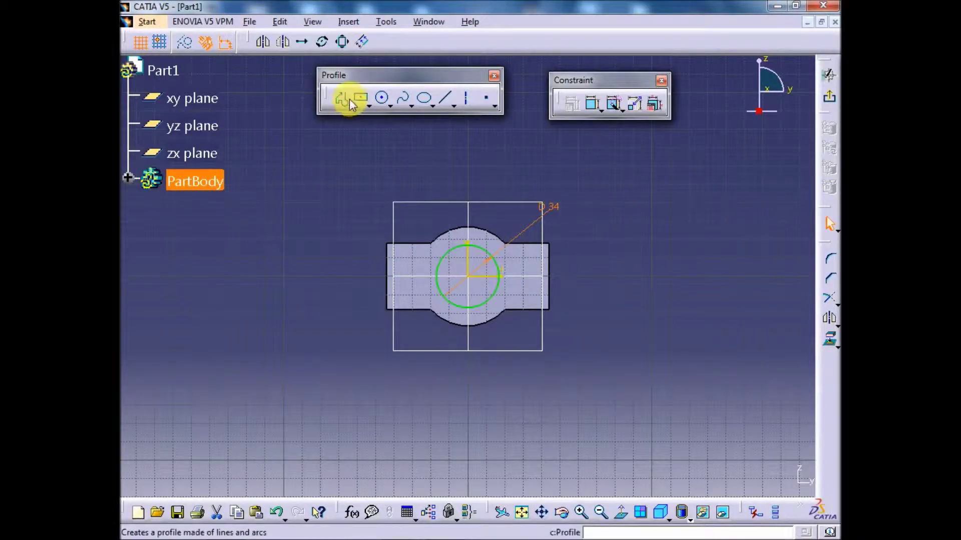
Draw a small two-corner rectangle across the horizontal axis, between the part's left edge and the 34 mm circle.
{"action": "left_click", "coordinate": [382, 99]}
{"action": "left_click", "coordinate": [369, 107]}
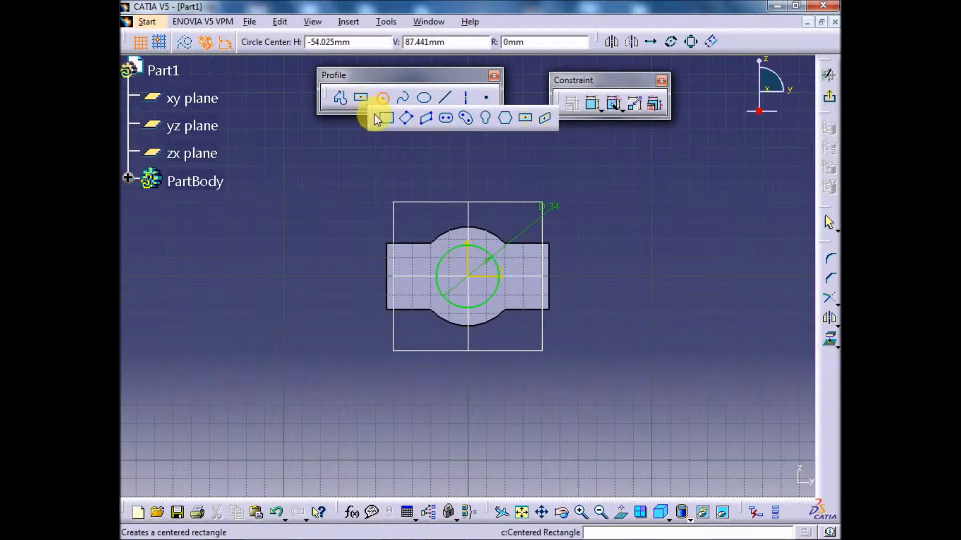
{"action": "left_click", "coordinate": [385, 120]}
{"action": "mouse_move", "coordinate": [418, 274]}
{"action": "middle_mouse_down"}
{"action": "mouse_move", "coordinate": [401, 273]}
{"action": "mouse_move", "coordinate": [410, 192]}
{"action": "mouse_move", "coordinate": [440, 268]}
{"action": "mouse_move", "coordinate": [307, 266]}
{"action": "middle_mouse_up"}
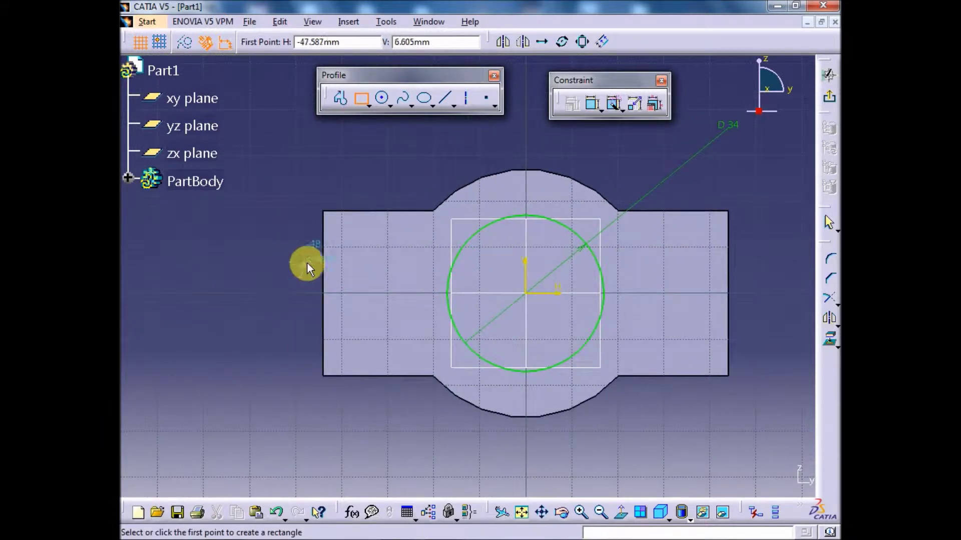
{"action": "left_click", "coordinate": [357, 274]}
{"action": "left_click", "coordinate": [402, 313]}
Auto-constrain the small rectangle, then set its height to 8 mm and its width to 13 mm.
{"action": "left_click", "coordinate": [615, 106]}
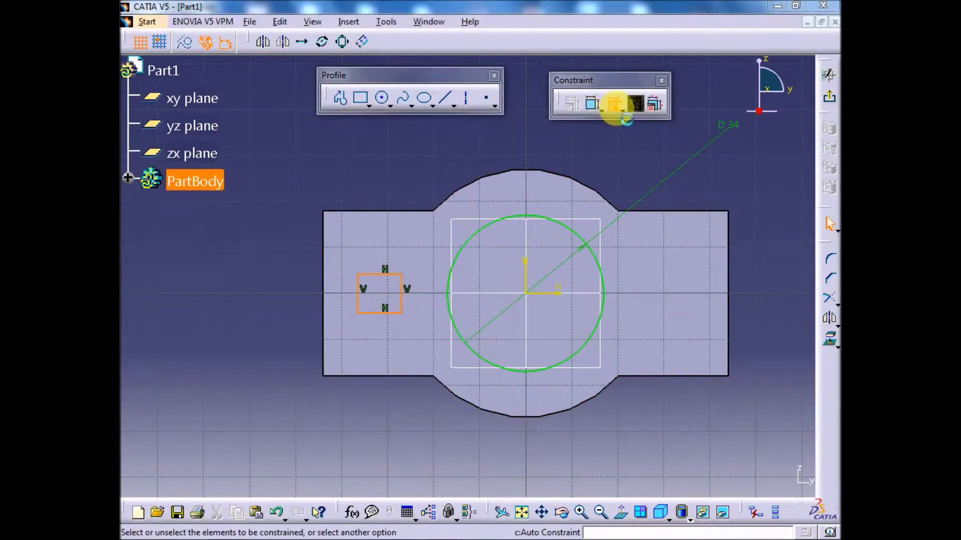
{"action": "key", "text": "Return"}
{"action": "double_click", "coordinate": [341, 289]}
{"action": "type", "text": "8"}
{"action": "key", "text": "Return"}
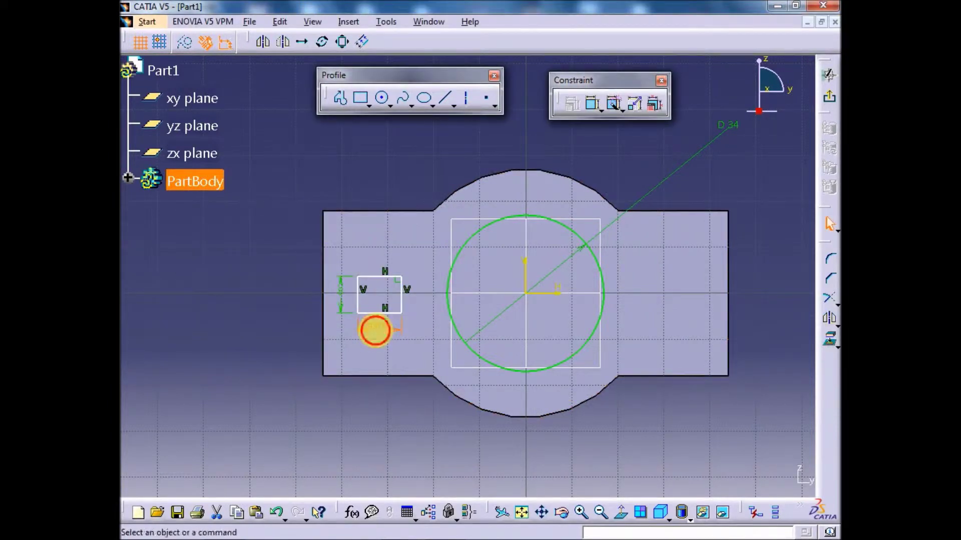
{"action": "double_click", "coordinate": [380, 338]}
{"action": "type", "text": "10"}
{"action": "key", "text": "Return"}
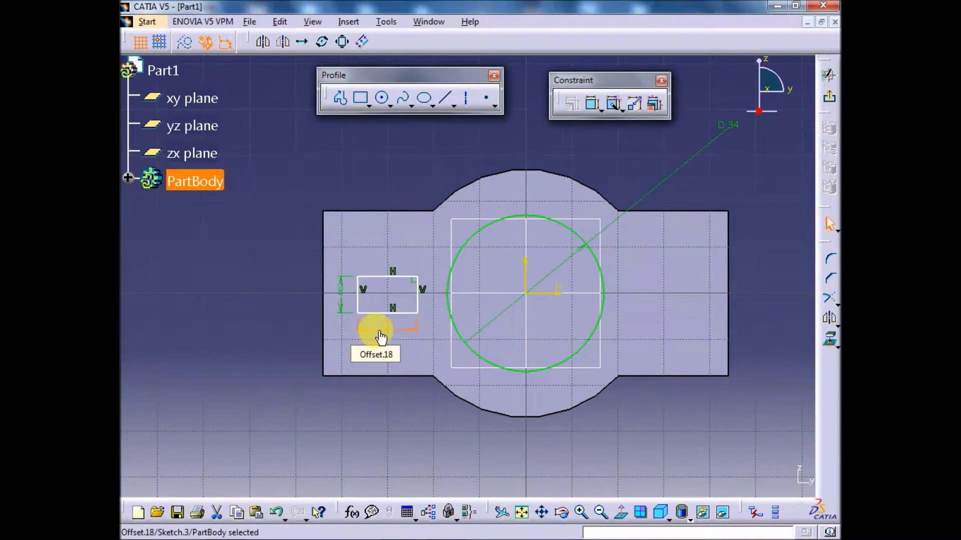
Check the PDF drawing, then constrain the small rectangle's left side 4 mm from the part's left edge.
{"action": "key", "text": "alt+Tab"}
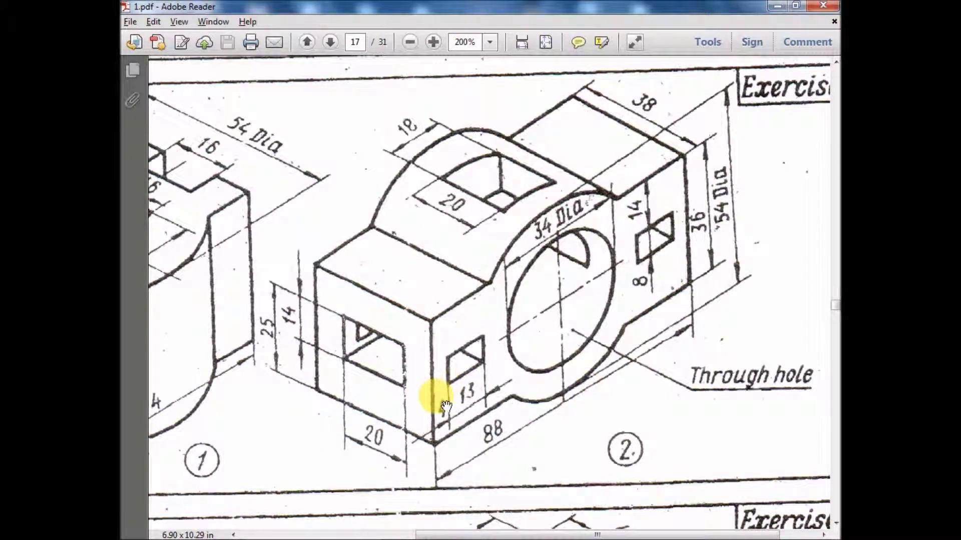
{"action": "key", "text": "alt+Tab"}
{"action": "left_click", "coordinate": [593, 103]}
{"action": "left_click", "coordinate": [357, 300]}
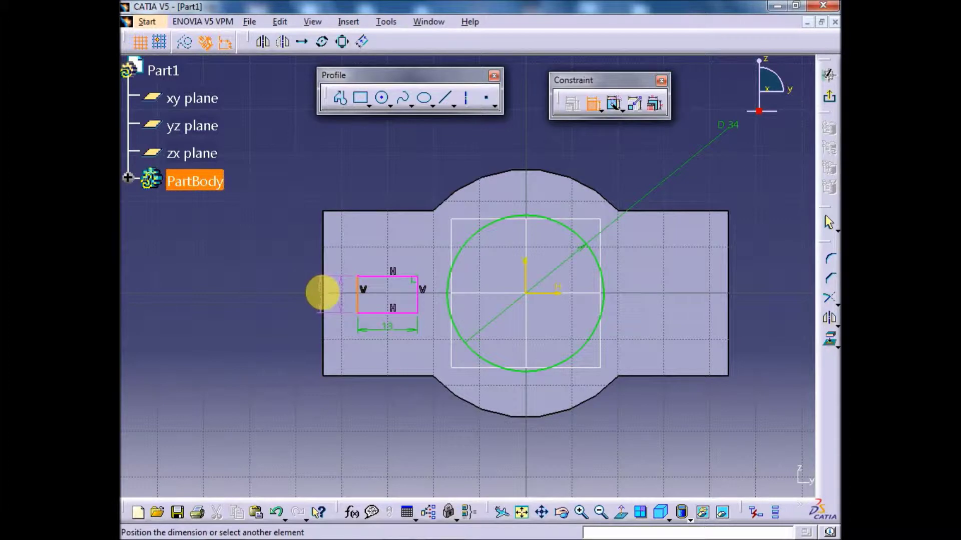
{"action": "left_click", "coordinate": [322, 292]}
{"action": "double_click", "coordinate": [286, 301]}
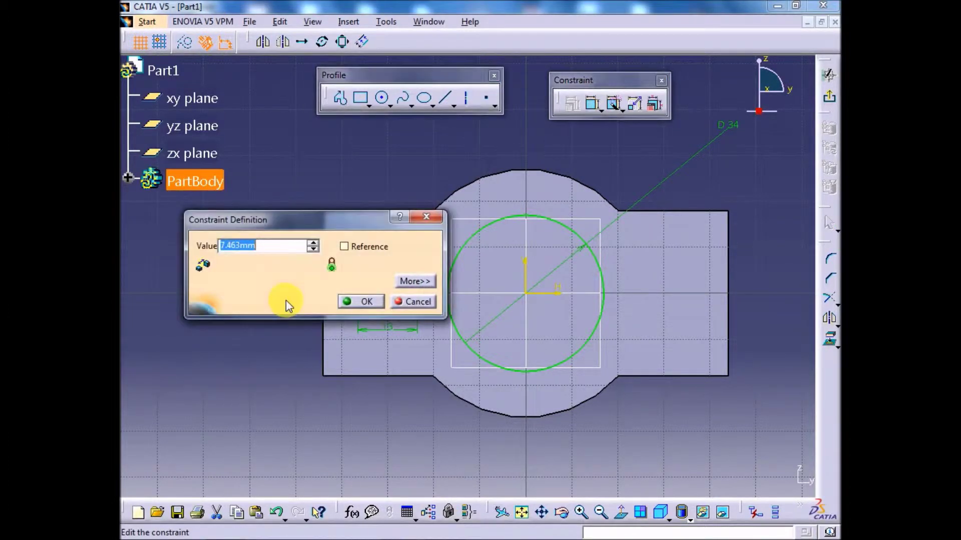
{"action": "type", "text": "4"}
{"action": "key", "text": "Return"}
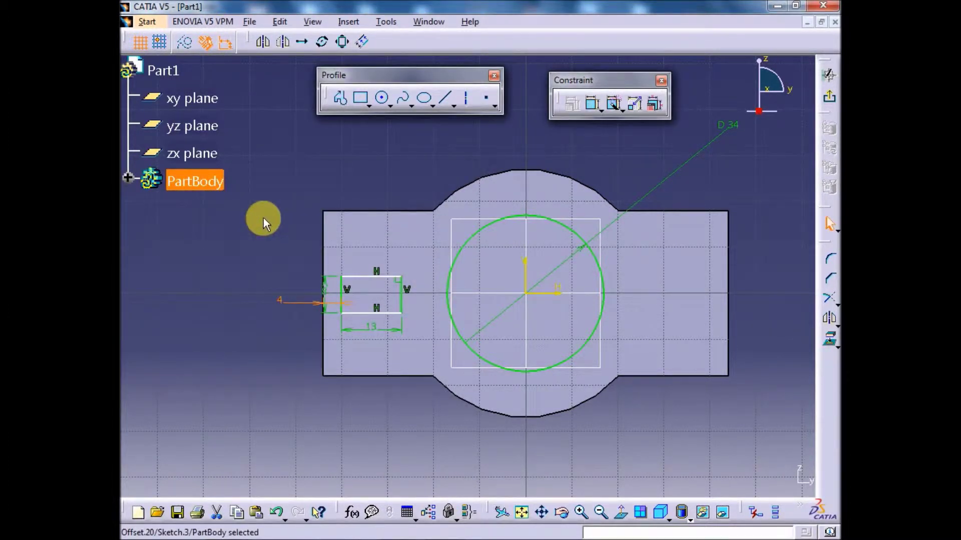
Check the PDF drawing again, then constrain the small rectangle's upper side 14 mm below the block's top edge.
{"action": "key", "text": "alt+Tab"}
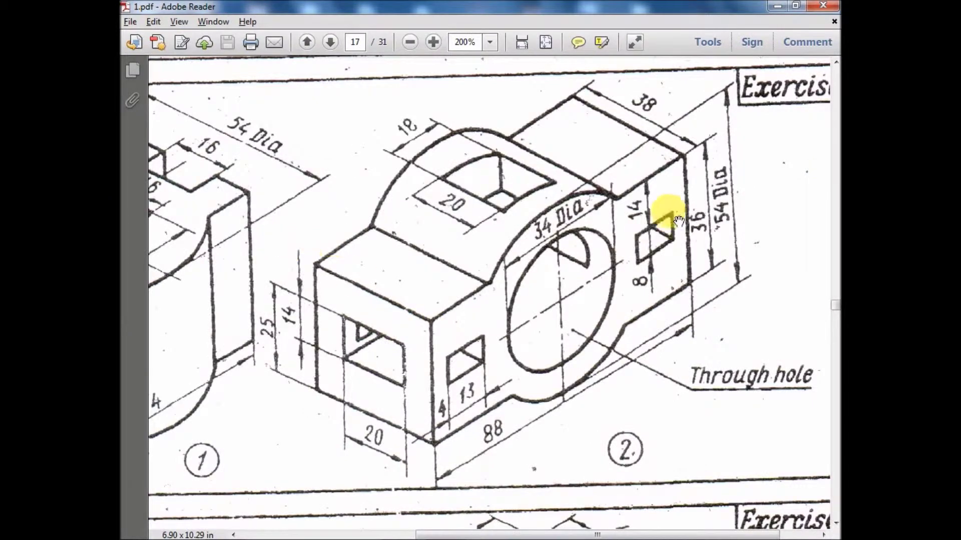
{"action": "key", "text": "alt+Tab"}
{"action": "left_click", "coordinate": [592, 109]}
{"action": "left_click", "coordinate": [380, 277]}
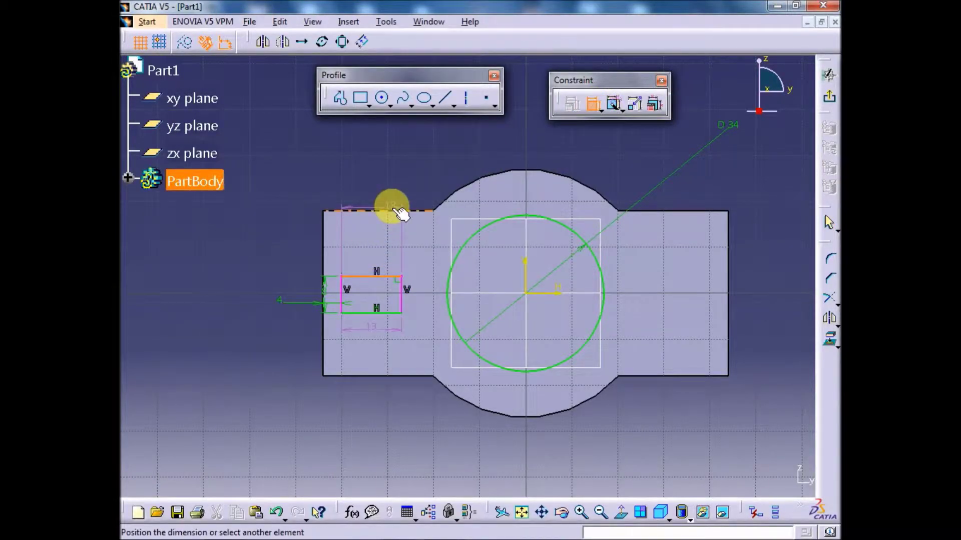
{"action": "left_click", "coordinate": [401, 214]}
{"action": "left_click", "coordinate": [314, 209]}
{"action": "double_click", "coordinate": [318, 209]}
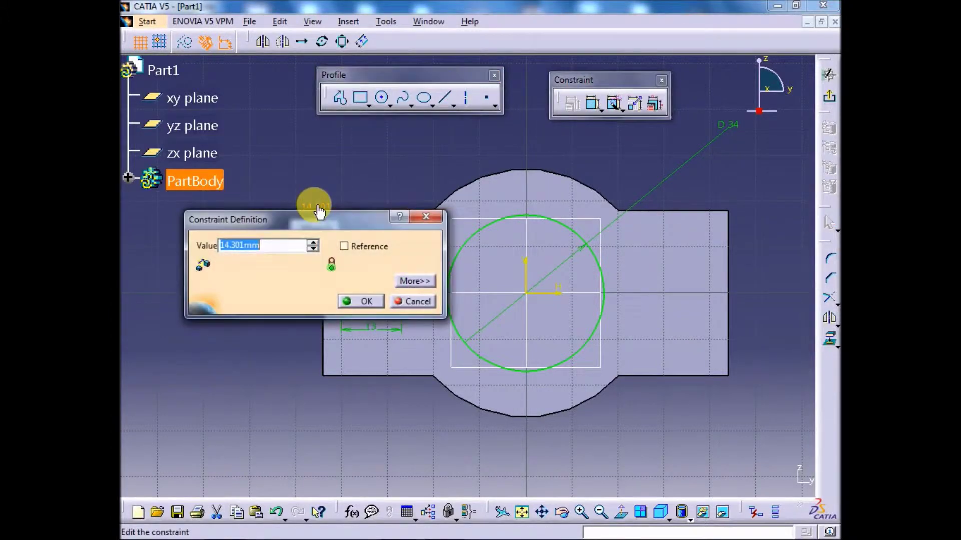
{"action": "key", "text": "Return"}
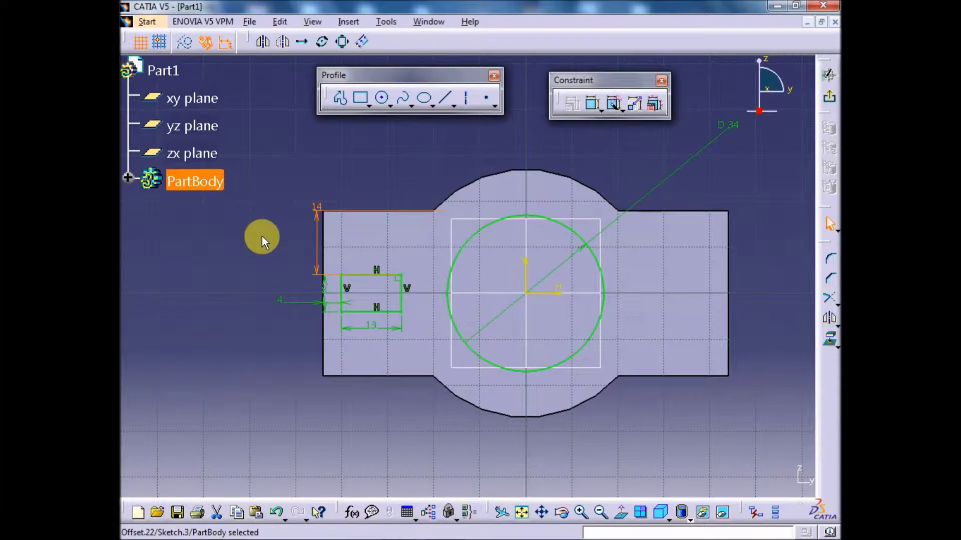
Mirror the small rectangle about the sketch's vertical axis to the other side of the 34 mm circle.
{"action": "left_click", "coordinate": [354, 300]}
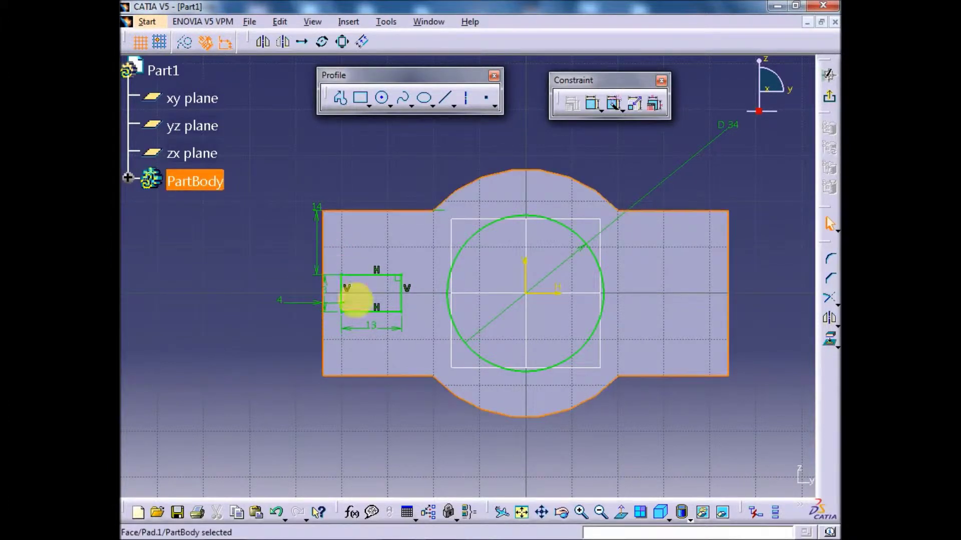
{"action": "left_click", "coordinate": [244, 320]}
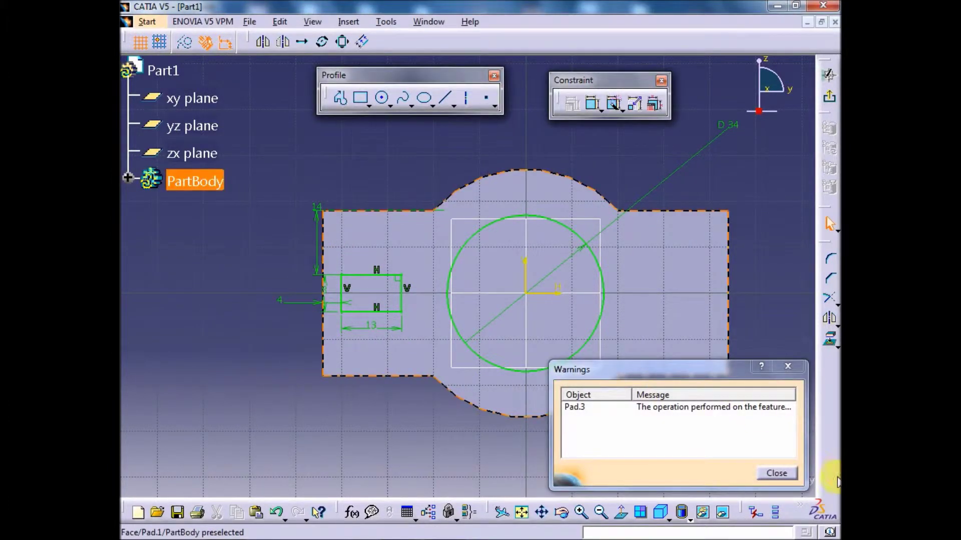
{"action": "left_click", "coordinate": [775, 472]}
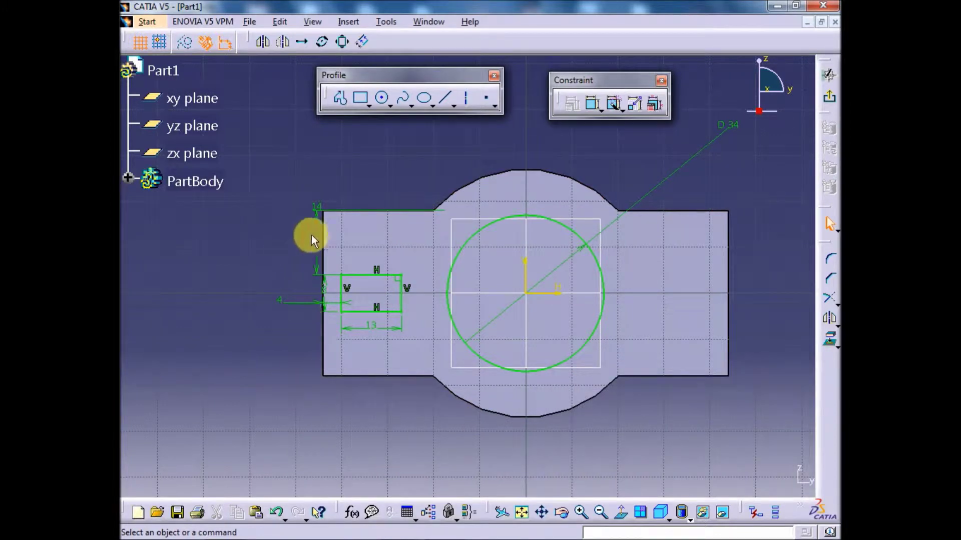
{"action": "left_click_drag", "start_coordinate": [311, 219], "coordinate": [406, 338]}
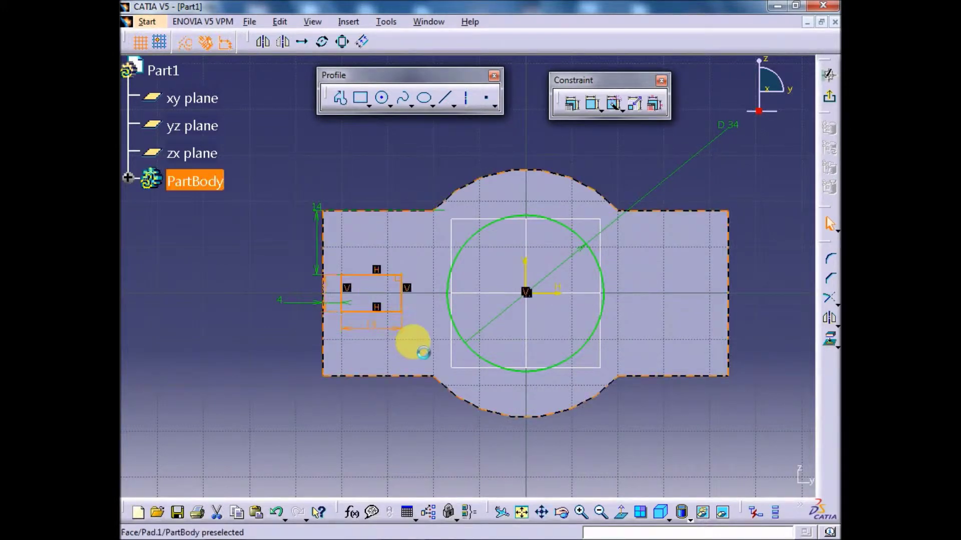
{"action": "left_click", "coordinate": [831, 320]}
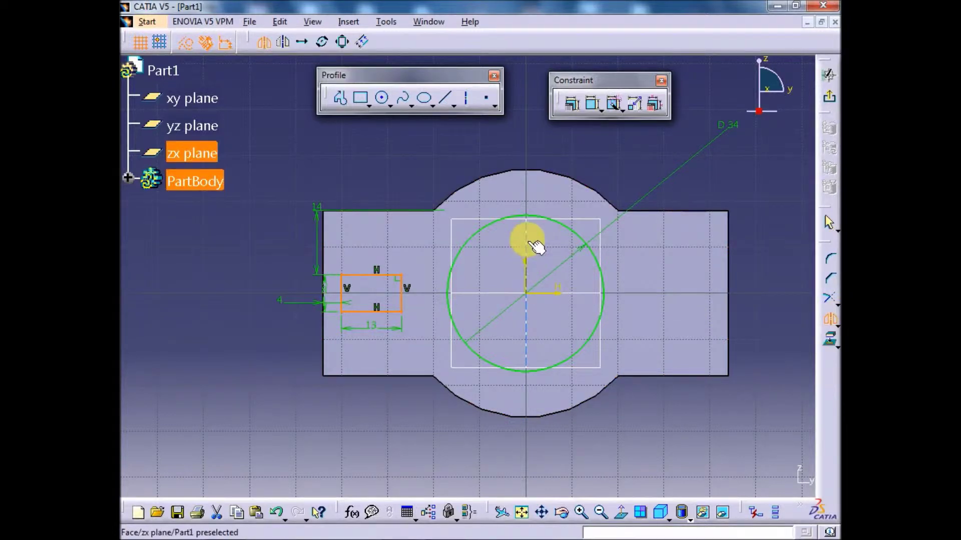
{"action": "left_click", "coordinate": [526, 251]}
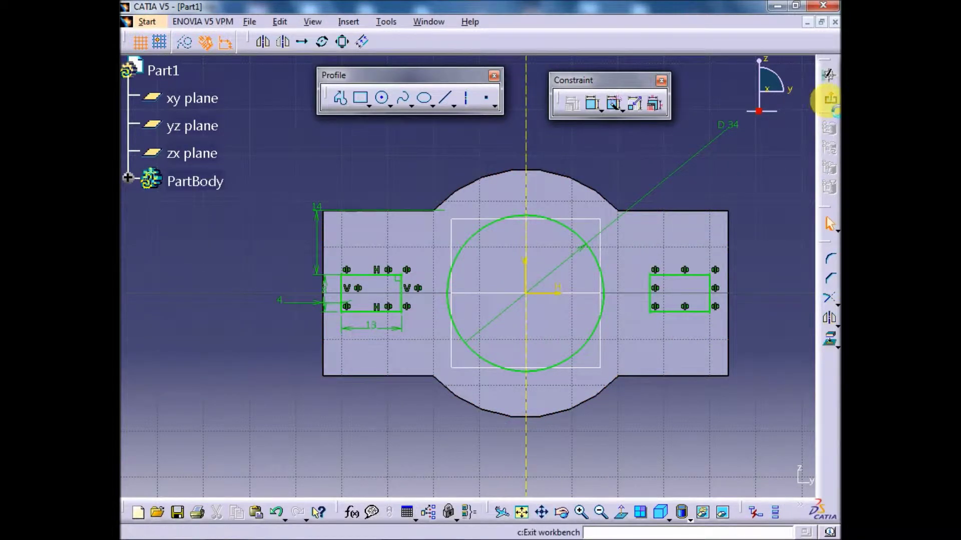
Finish the sketch and pocket the circle and both rectangles through the part with the Up to last limit.
{"action": "left_click", "coordinate": [829, 96]}
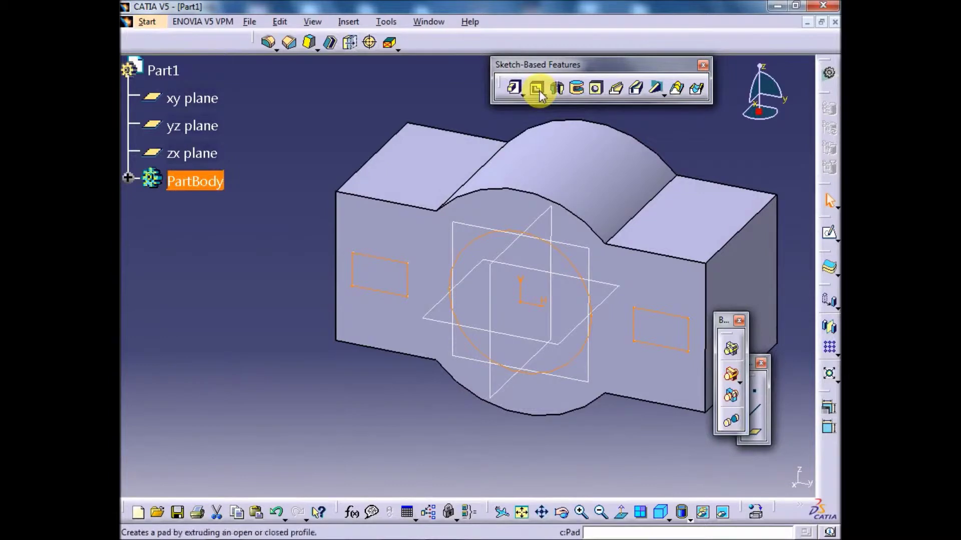
{"action": "left_click", "coordinate": [540, 90]}
{"action": "left_click", "coordinate": [293, 198]}
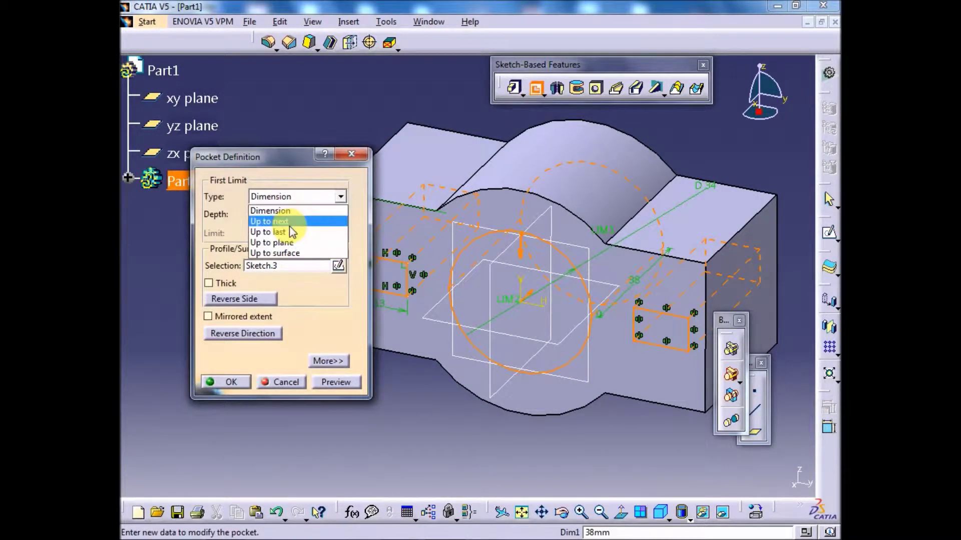
{"action": "left_click", "coordinate": [270, 232]}
{"action": "left_click", "coordinate": [224, 383]}
Check the PDF drawing, then sketch a rectangle about 12.8 by 10.6 mm on the block's end face, across the horizontal axis.
{"action": "middle_click_drag", "start_coordinate": [437, 415], "coordinate": [538, 303]}
{"action": "middle_click_drag", "start_coordinate": [428, 368], "coordinate": [450, 328]}
{"action": "key", "text": "alt+Tab"}
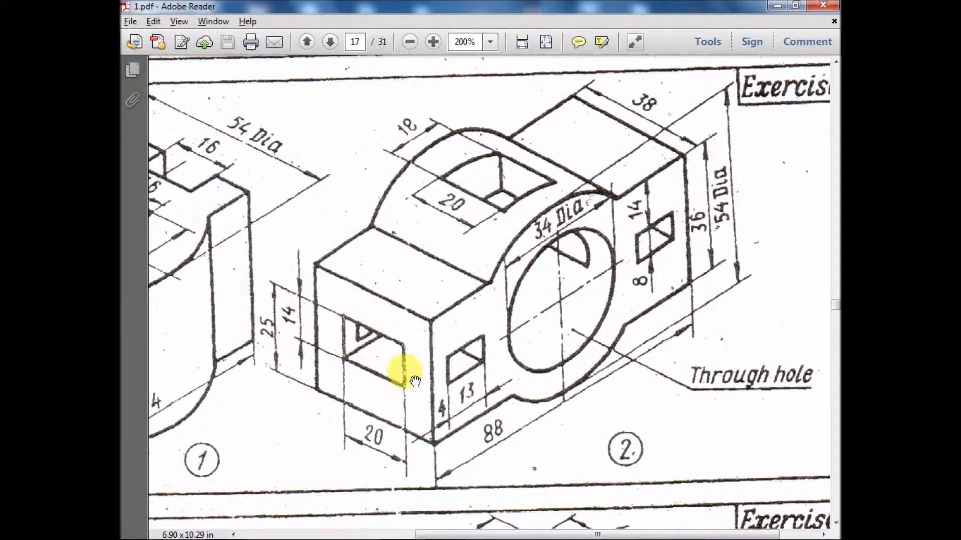
{"action": "key", "text": "alt+Tab"}
{"action": "middle_click_drag", "start_coordinate": [403, 386], "coordinate": [257, 322]}
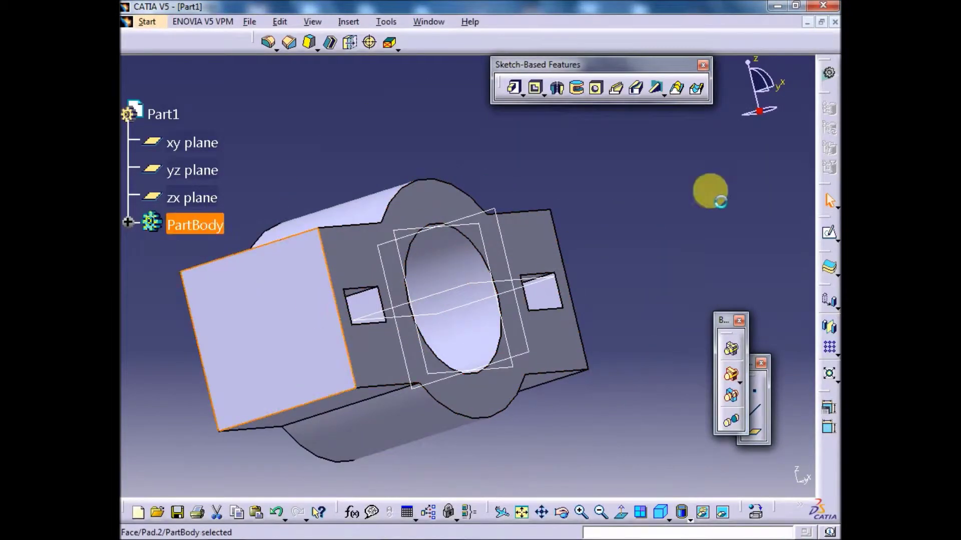
{"action": "left_click", "coordinate": [829, 232]}
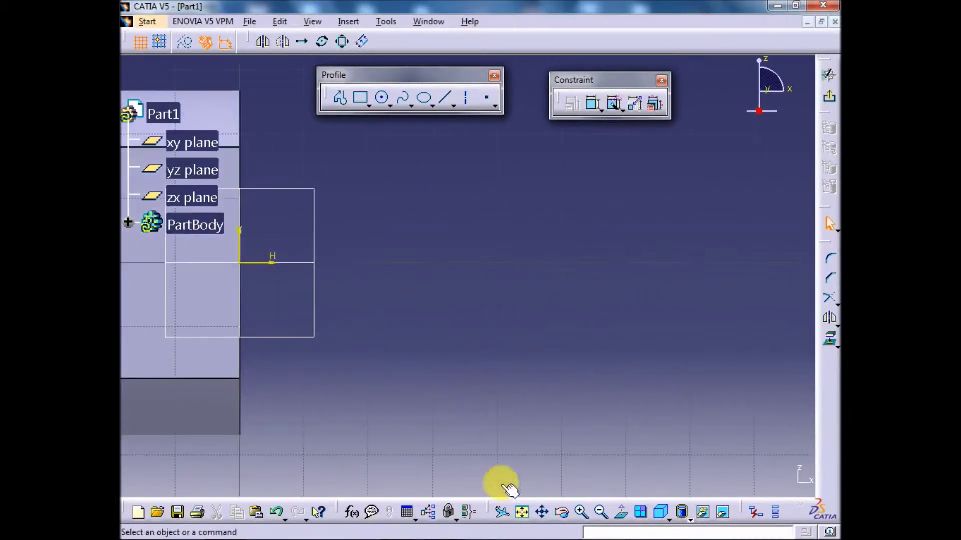
{"action": "left_click", "coordinate": [521, 511]}
{"action": "left_click", "coordinate": [361, 103]}
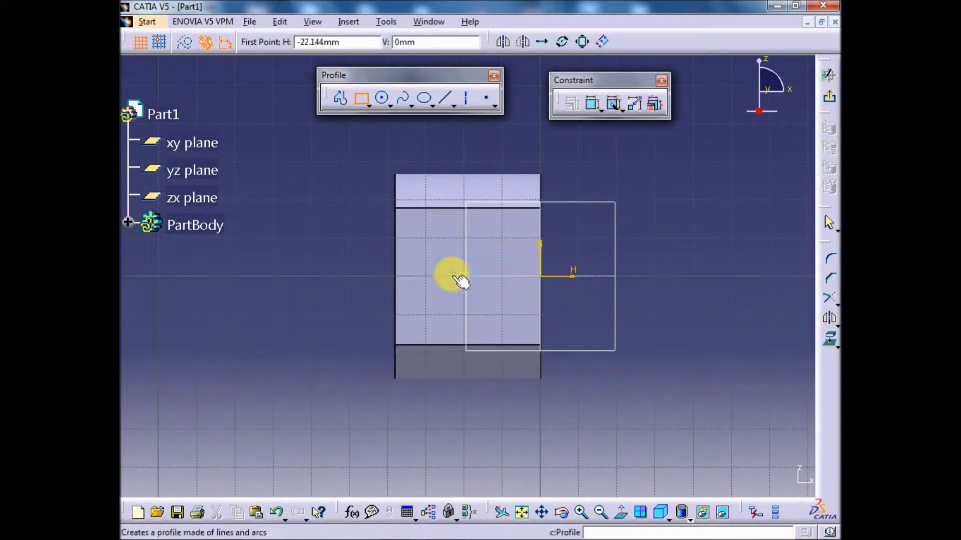
{"action": "left_click", "coordinate": [438, 258]}
{"action": "left_click", "coordinate": [493, 300]}
Auto-constrain the end-face rectangle and set its height to 14 mm and width to 20 mm, as given in the PDF drawing.
{"action": "left_click", "coordinate": [612, 103]}
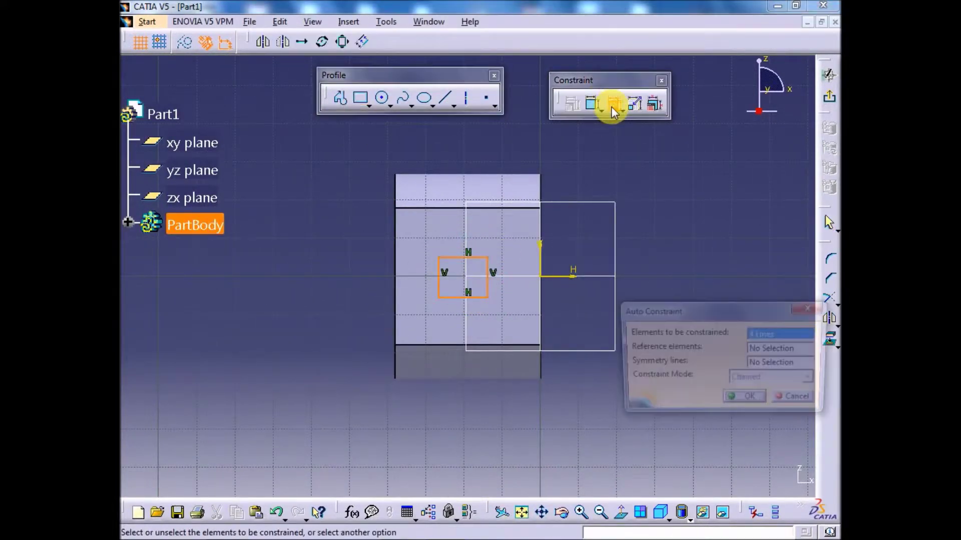
{"action": "key", "text": "alt+Tab"}
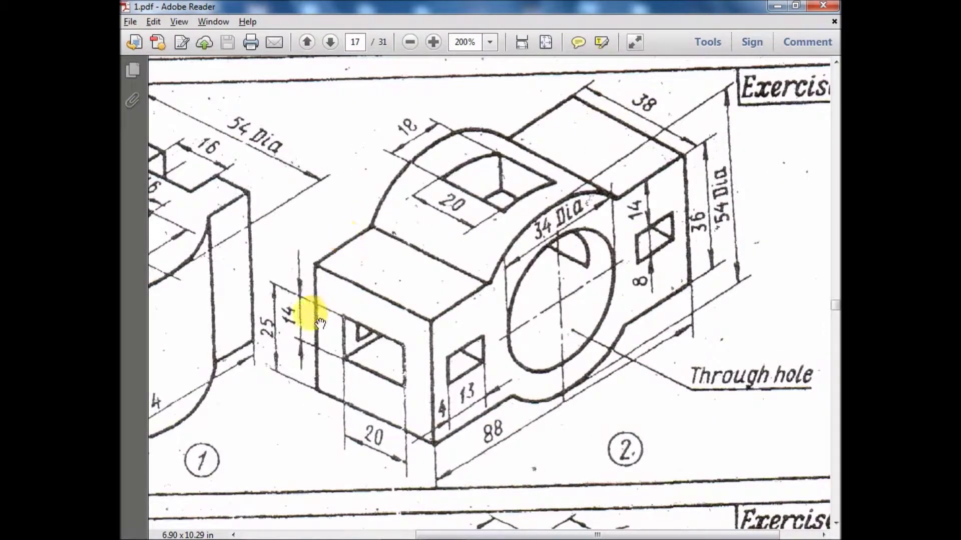
{"action": "key", "text": "alt+Tab"}
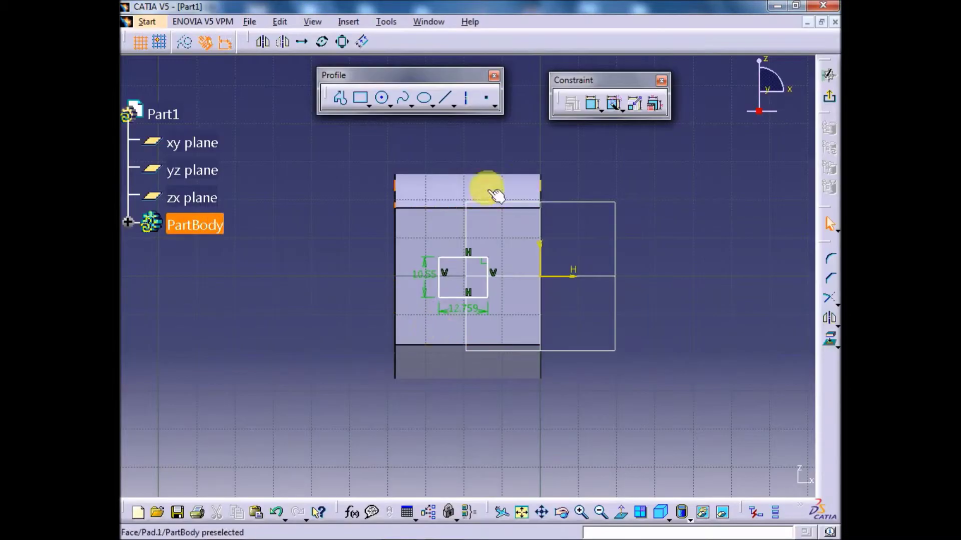
{"action": "double_click", "coordinate": [421, 275]}
{"action": "type", "text": "14"}
{"action": "key", "text": "Return"}
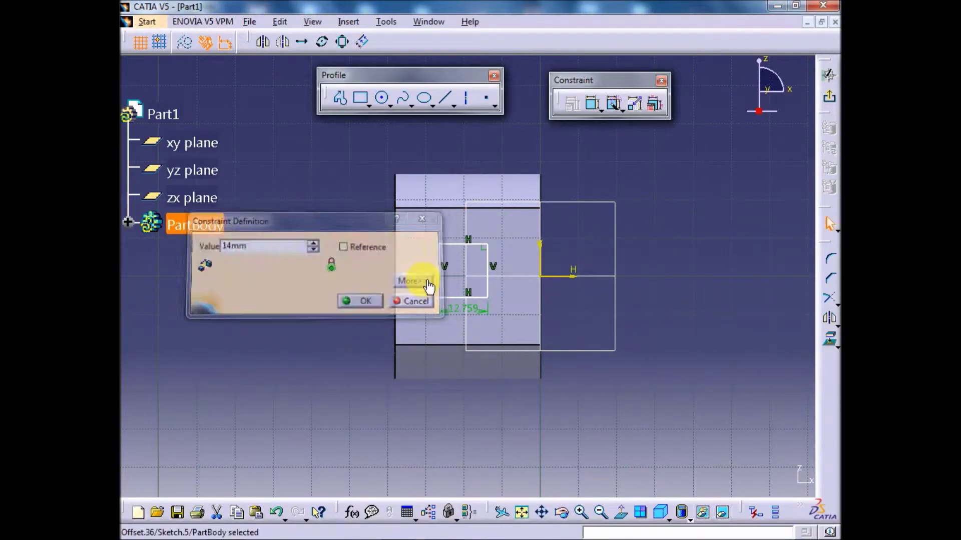
{"action": "double_click", "coordinate": [465, 306]}
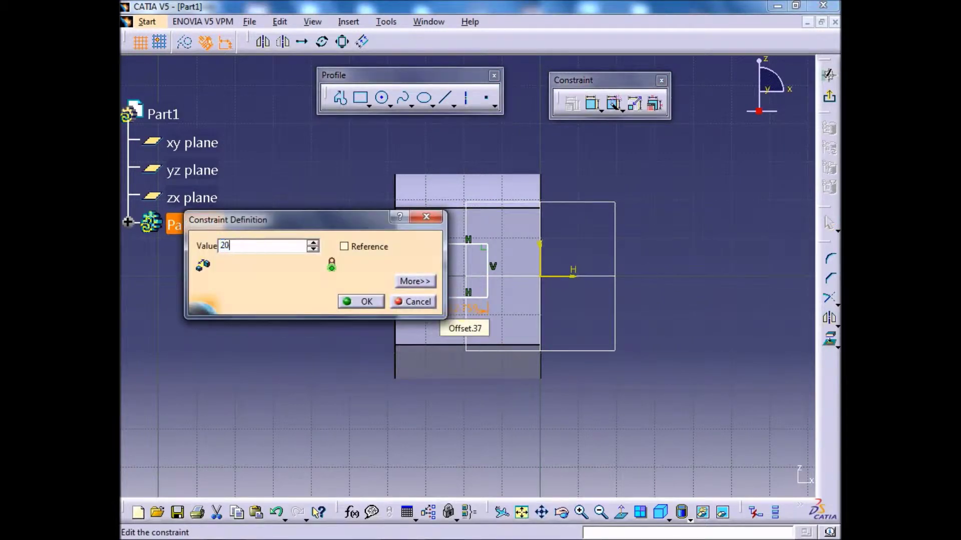
{"action": "type", "text": "20"}
{"action": "key", "text": "Return"}
Check the PDF drawing, constrain the rectangle's upper side 25 mm above the end face's bottom edge, and return to the sketch-normal view.
{"action": "key", "text": "alt+Tab"}
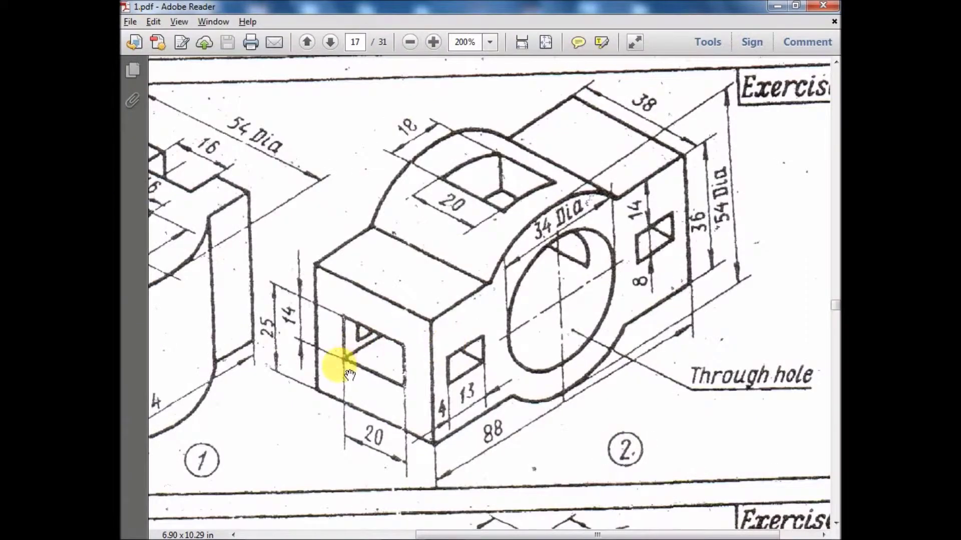
{"action": "key", "text": "alt+Tab"}
{"action": "left_click", "coordinate": [593, 104]}
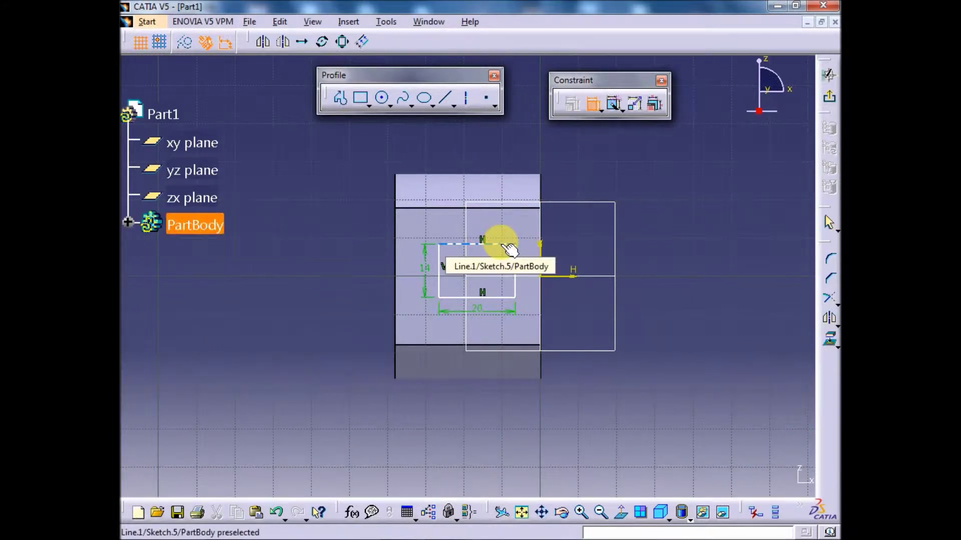
{"action": "mouse_move", "coordinate": [562, 257]}
{"action": "middle_mouse_down"}
{"action": "mouse_move", "coordinate": [574, 269]}
{"action": "mouse_move", "coordinate": [515, 306]}
{"action": "middle_mouse_up"}
{"action": "key", "text": "alt+Tab"}
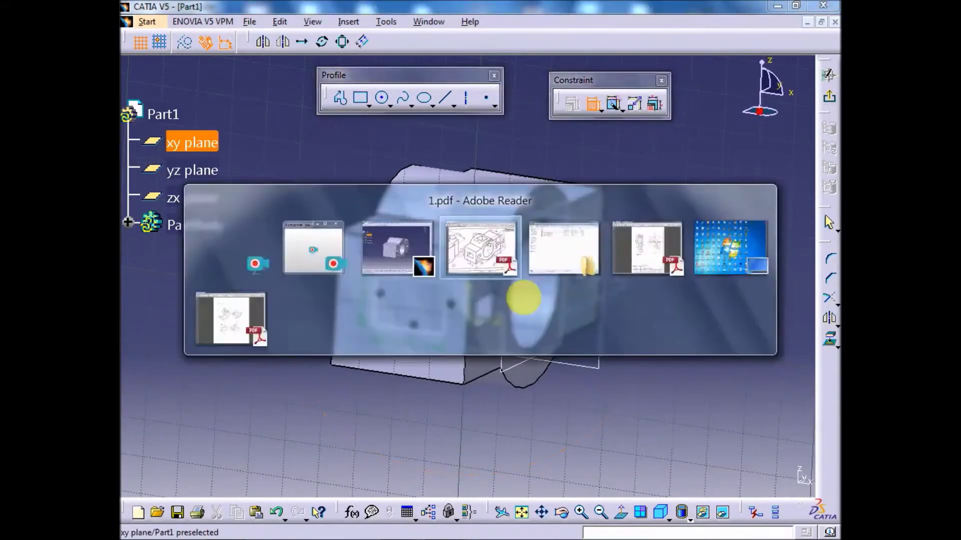
{"action": "key", "text": "alt+Tab"}
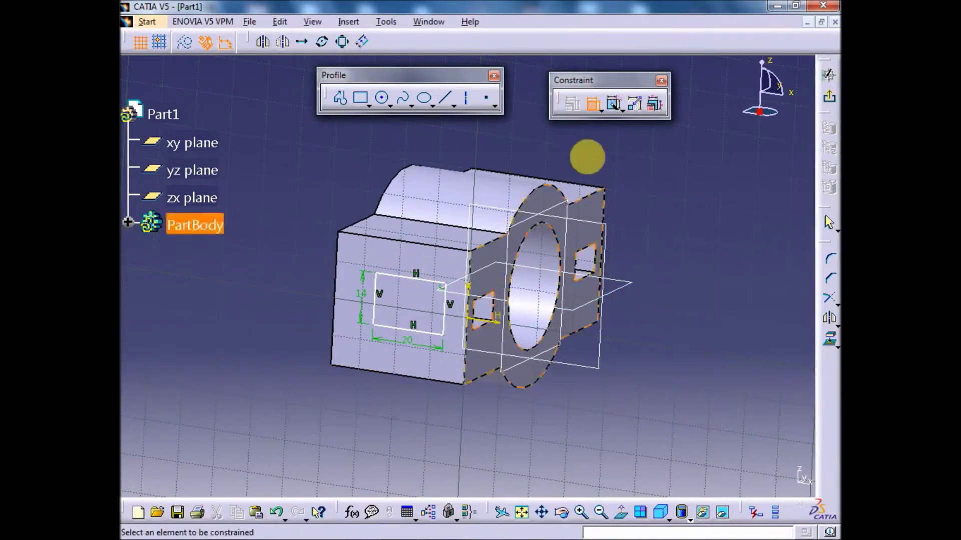
{"action": "left_click", "coordinate": [392, 373]}
{"action": "left_click", "coordinate": [391, 278]}
{"action": "left_click", "coordinate": [271, 327]}
{"action": "double_click", "coordinate": [269, 324]}
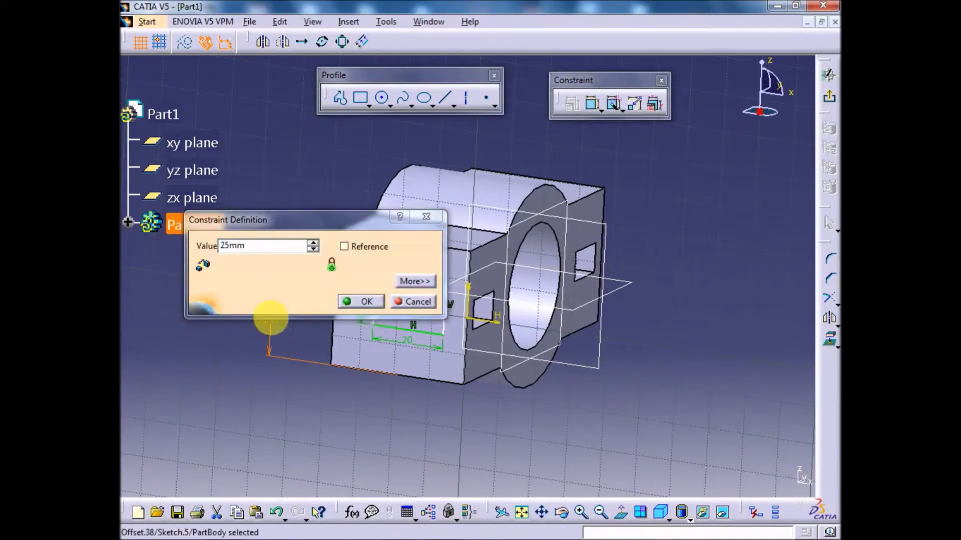
{"action": "key", "text": "Return"}
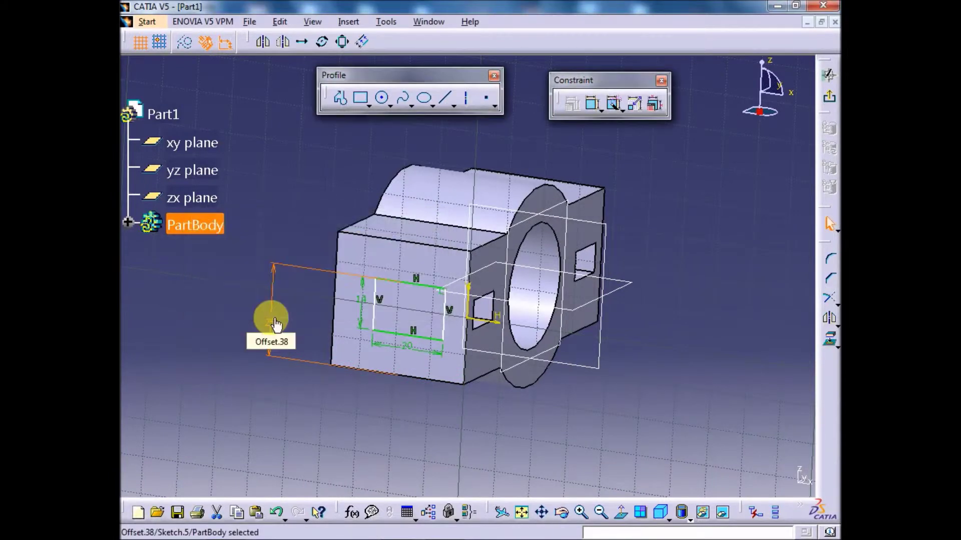
{"action": "left_click", "coordinate": [621, 514]}
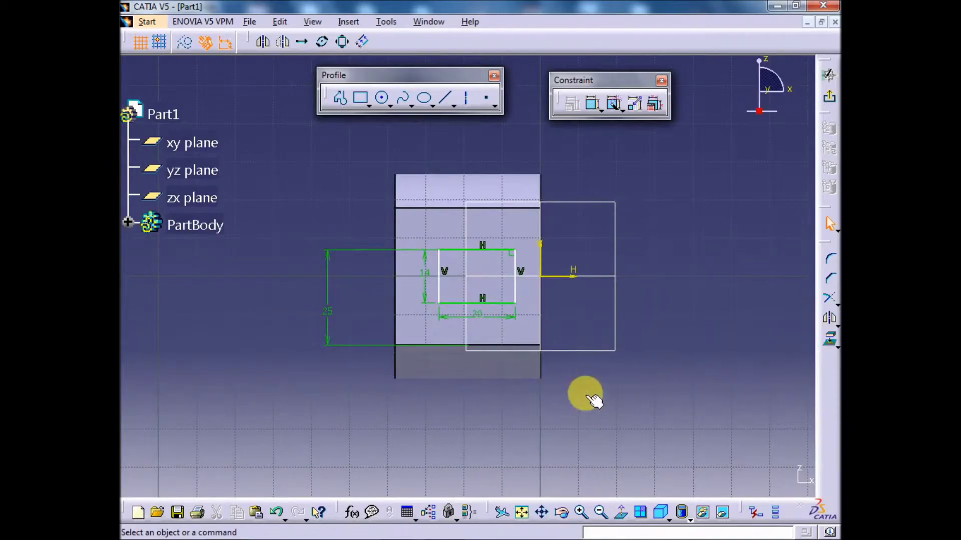
Check the PDF drawing, then draw a vertical axis about 73 mm long through the end-face rectangle.
{"action": "key", "text": "alt+Tab"}
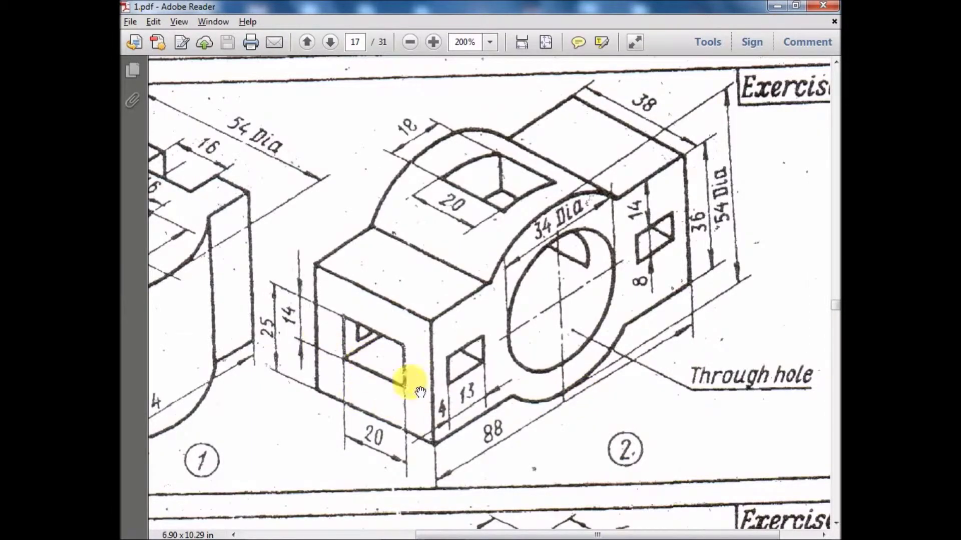
{"action": "key", "text": "alt+Tab"}
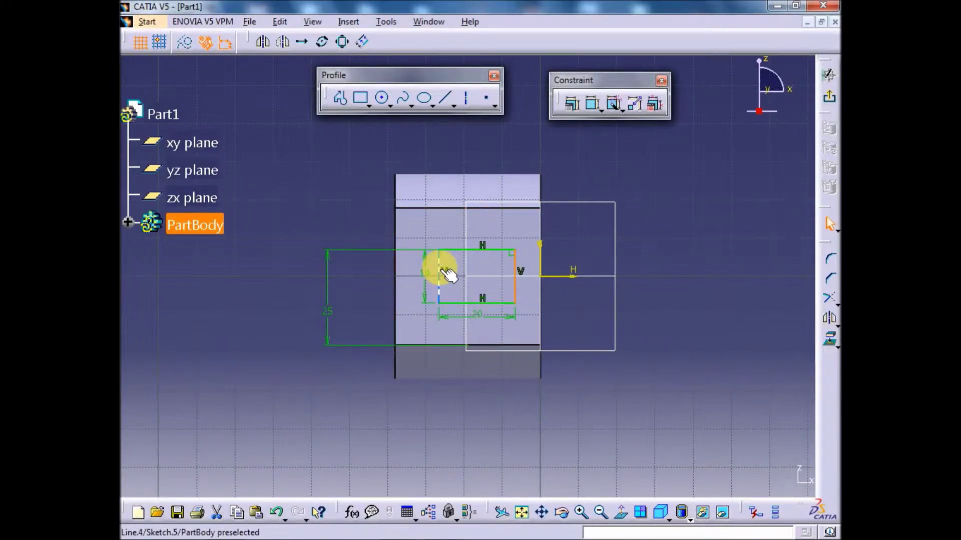
{"action": "left_click", "coordinate": [477, 358]}
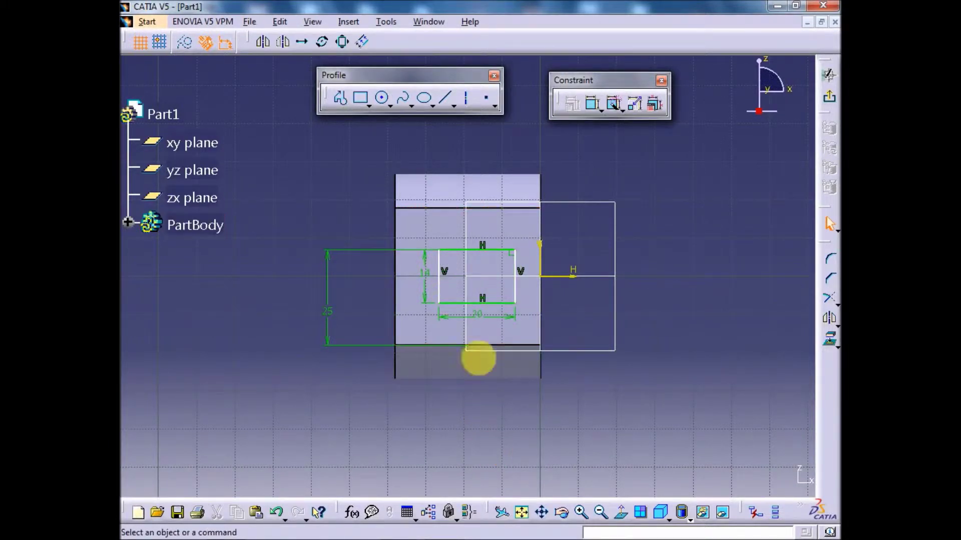
{"action": "left_click", "coordinate": [465, 103]}
{"action": "left_click", "coordinate": [468, 131]}
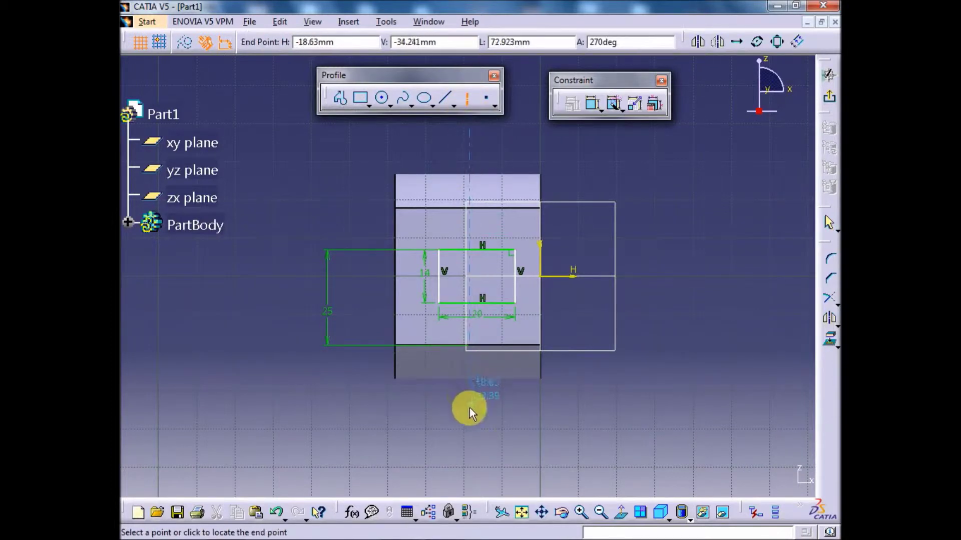
{"action": "left_click", "coordinate": [469, 407]}
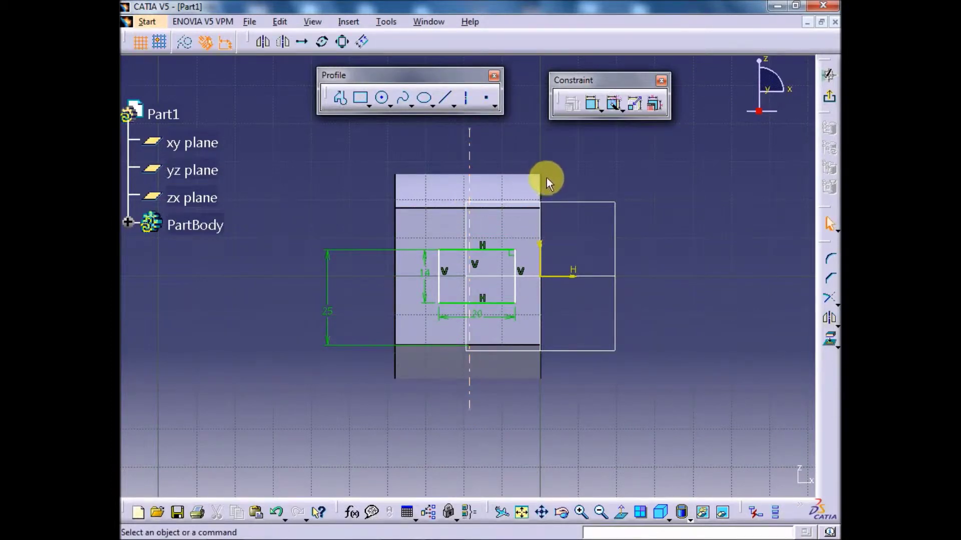
Constrain the vertical axis midway between the end face's two vertical edges with a Symmetry constraint.
{"action": "left_click", "coordinate": [546, 232]}
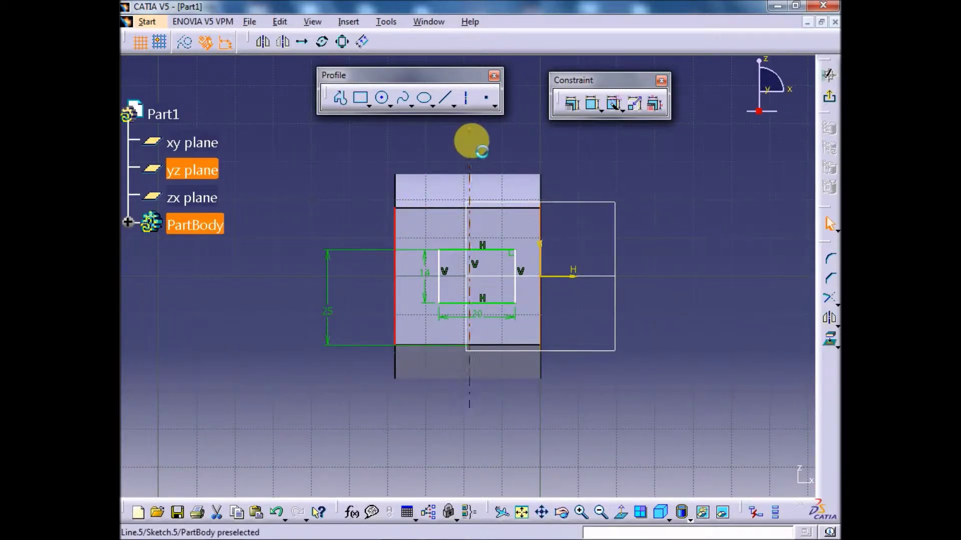
{"action": "left_click", "coordinate": [471, 142], "text": "ctrl"}
{"action": "left_click", "coordinate": [572, 103]}
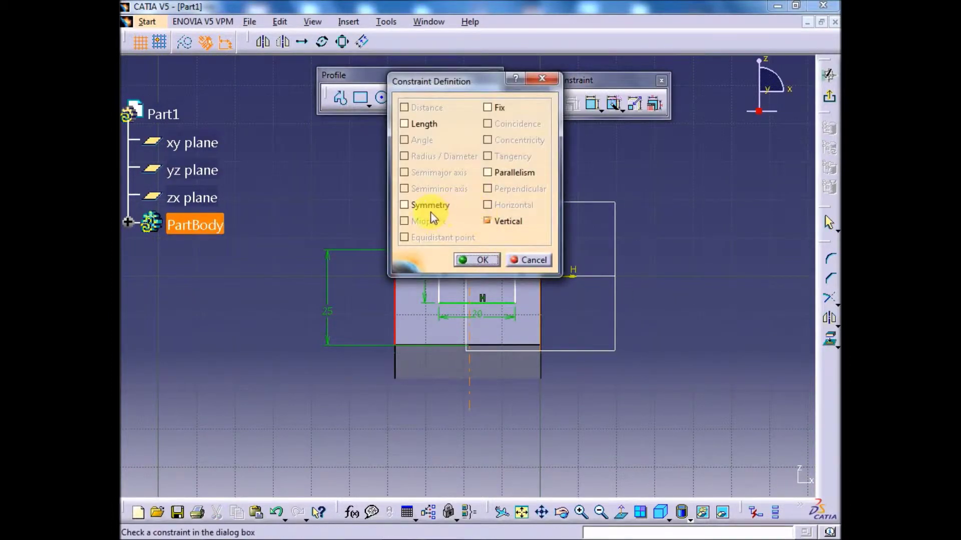
{"action": "left_click", "coordinate": [471, 260]}
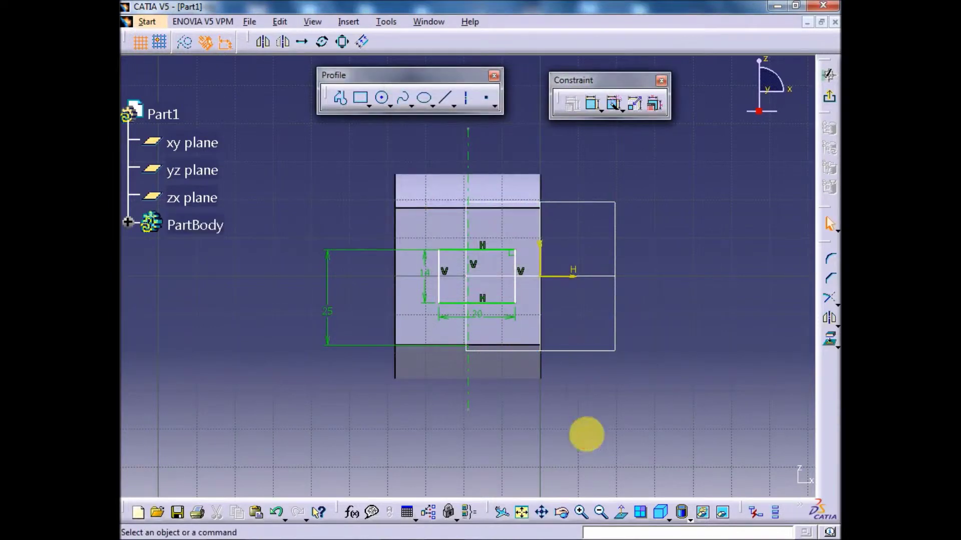
Make the rectangle's two vertical sides symmetric about the vertical axis.
{"action": "left_click", "coordinate": [520, 292]}
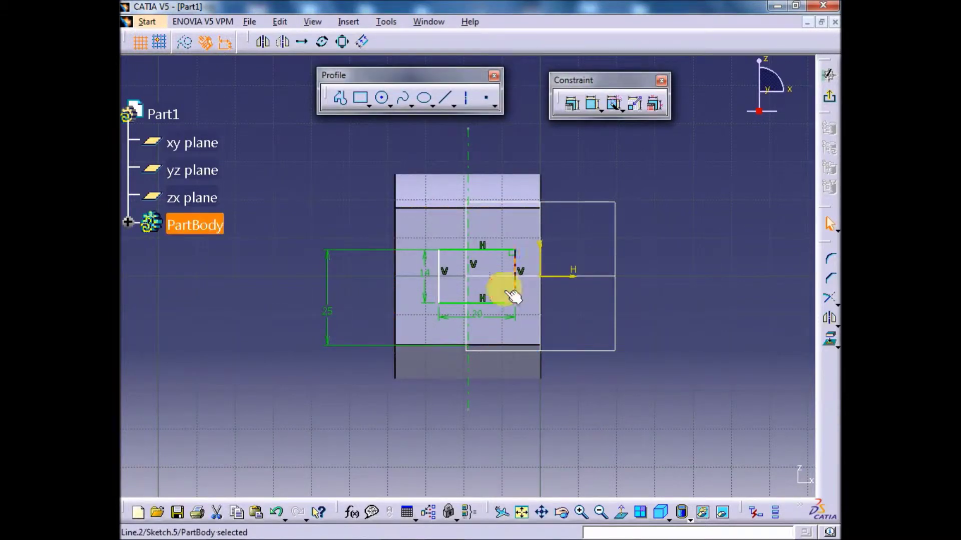
{"action": "left_click", "coordinate": [438, 284]}
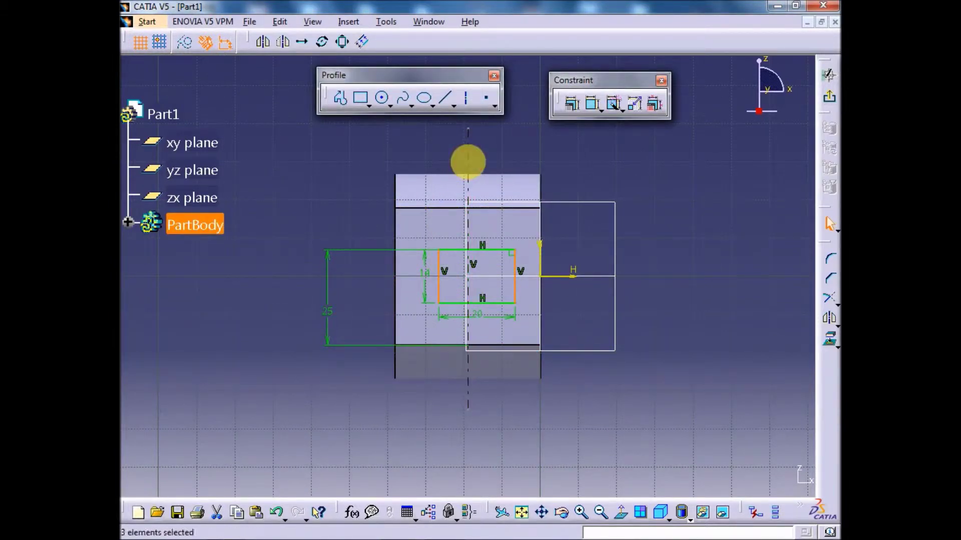
{"action": "left_click", "coordinate": [571, 102]}
{"action": "left_click", "coordinate": [404, 204]}
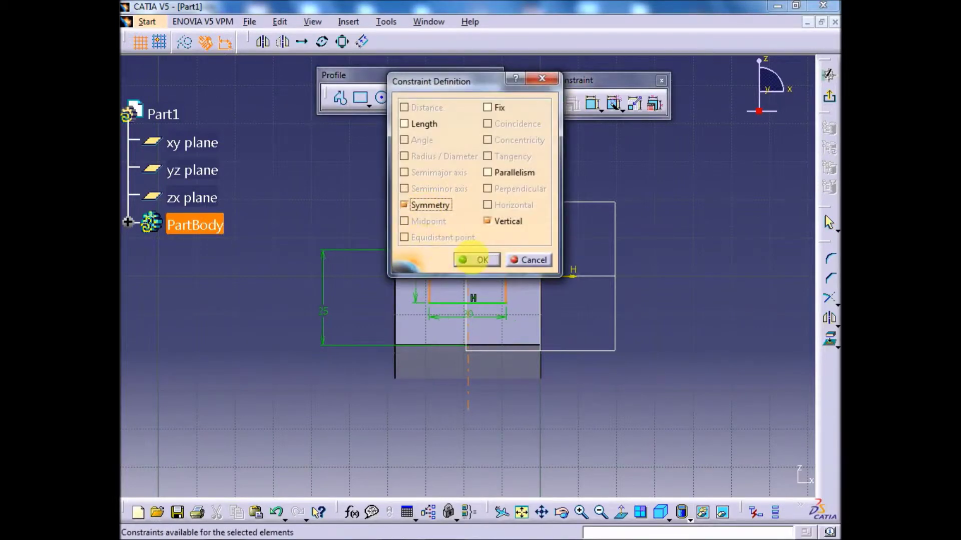
{"action": "left_click", "coordinate": [476, 259]}
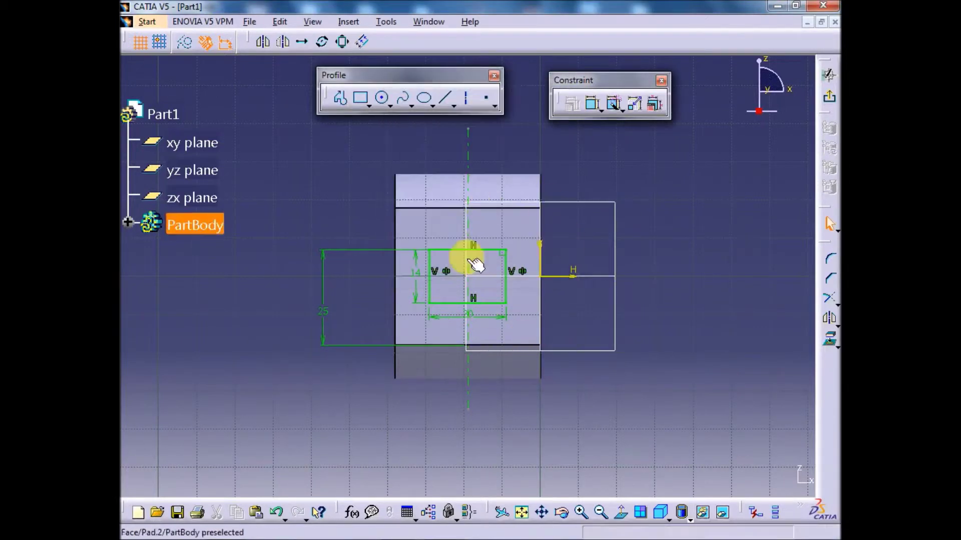
Finish the sketch and pocket the end-face rectangle through the part with the Up to last limit, then inspect the cut.
{"action": "left_click", "coordinate": [830, 101]}
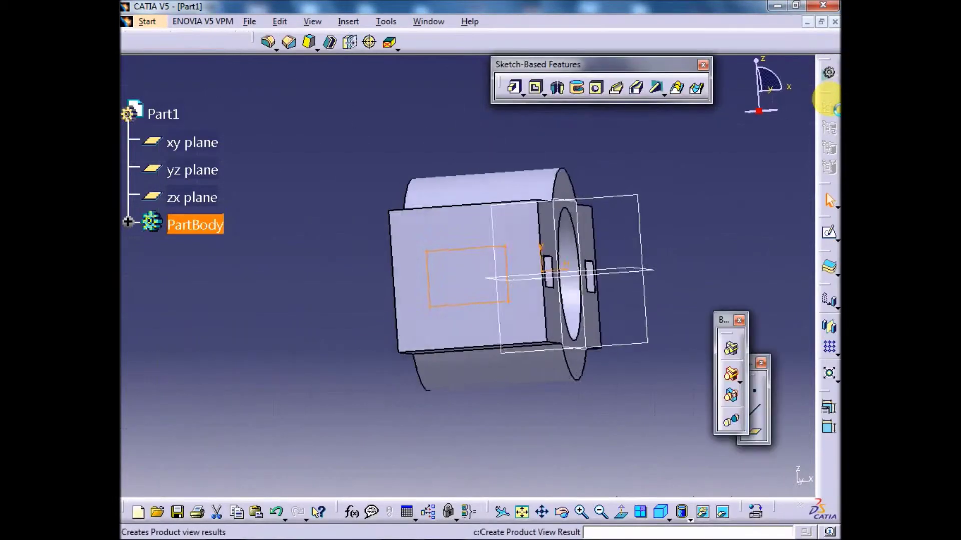
{"action": "left_click", "coordinate": [661, 511]}
{"action": "left_click", "coordinate": [535, 88]}
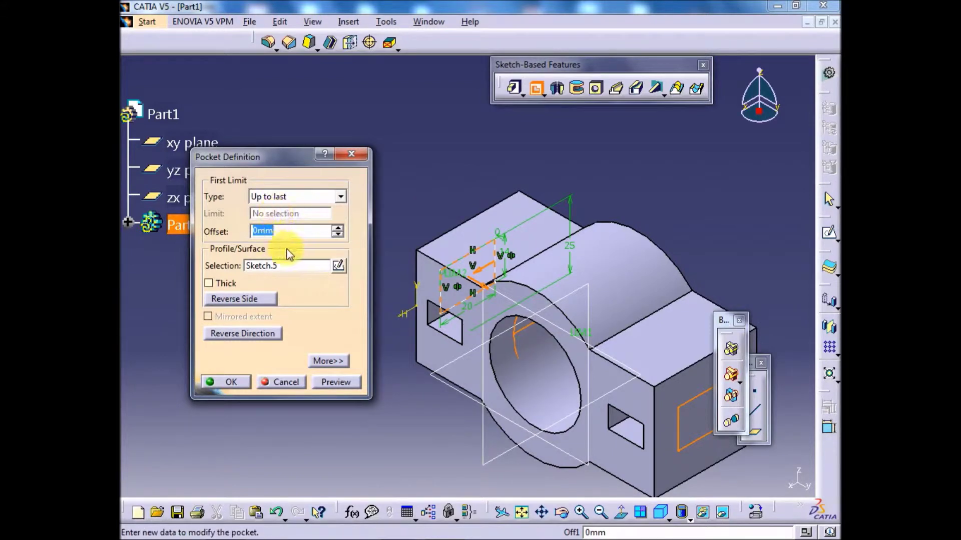
{"action": "left_click", "coordinate": [332, 382]}
{"action": "left_click", "coordinate": [225, 382]}
{"action": "middle_click_drag", "start_coordinate": [622, 411], "coordinate": [530, 362]}
{"action": "middle_click_drag", "start_coordinate": [441, 362], "coordinate": [535, 387]}
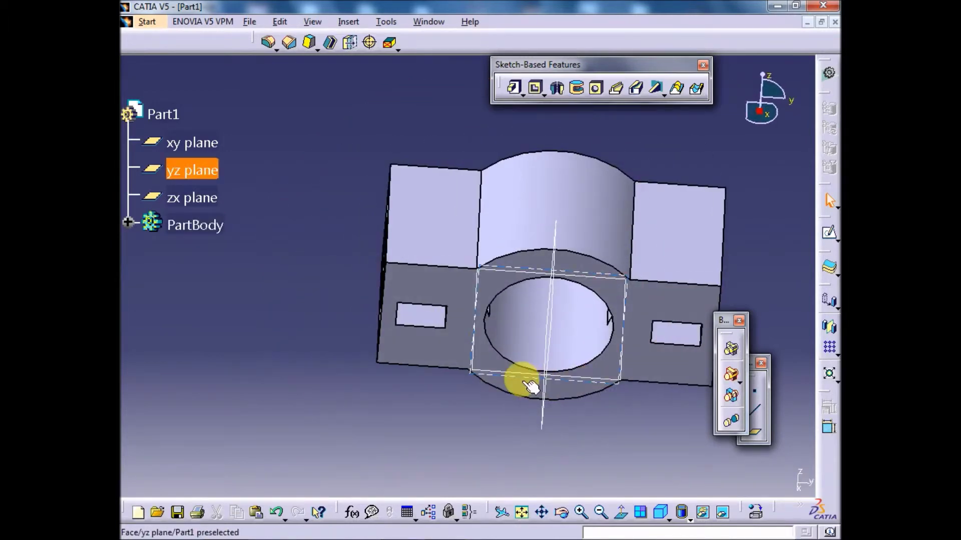
Check the PDF drawing for the cylinder's upper opening and create a reference plane offset 20 mm above the block's top face.
{"action": "key", "text": "alt+Tab"}
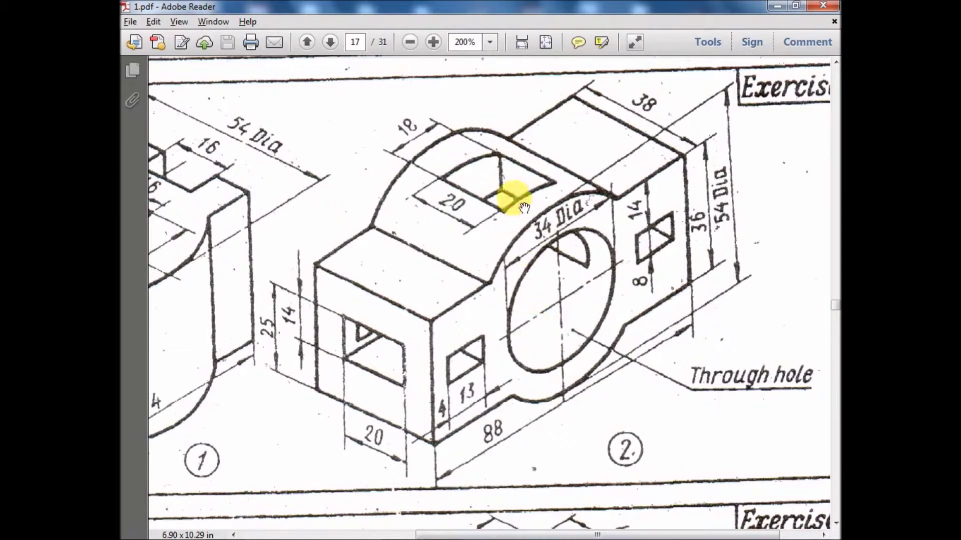
{"action": "key", "text": "alt+Tab"}
{"action": "middle_click_drag", "start_coordinate": [537, 340], "coordinate": [555, 272]}
{"action": "double_click", "coordinate": [722, 321]}
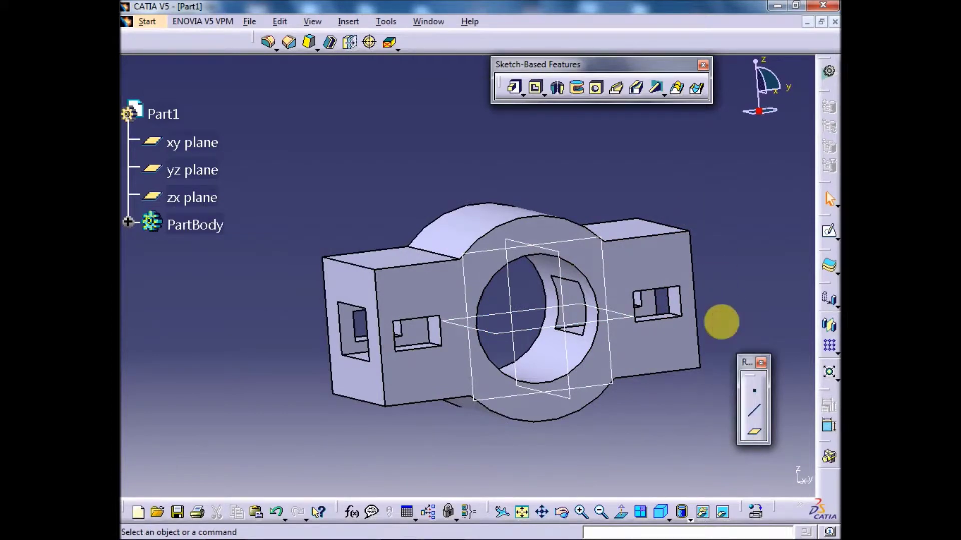
{"action": "left_click_drag", "start_coordinate": [747, 362], "coordinate": [311, 79]}
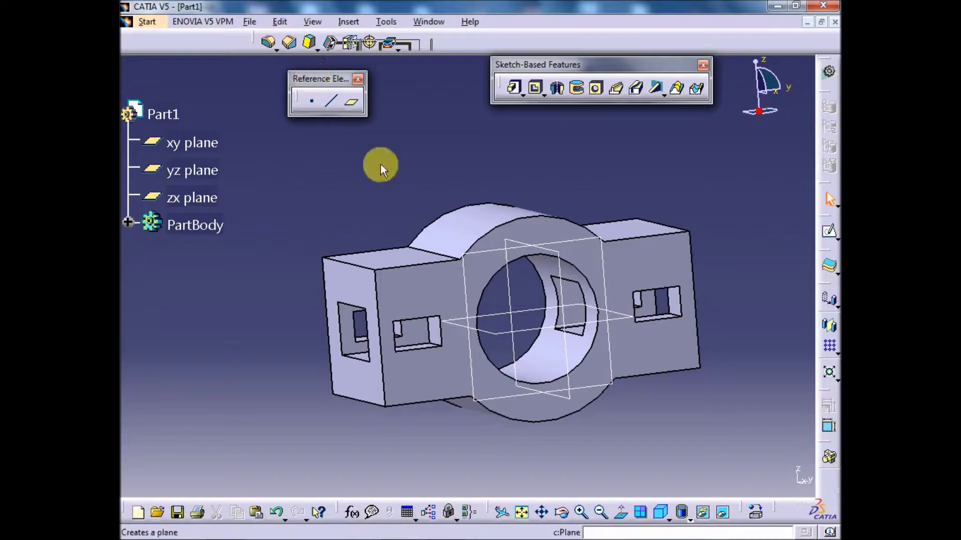
{"action": "left_click", "coordinate": [353, 105]}
{"action": "left_click", "coordinate": [406, 256]}
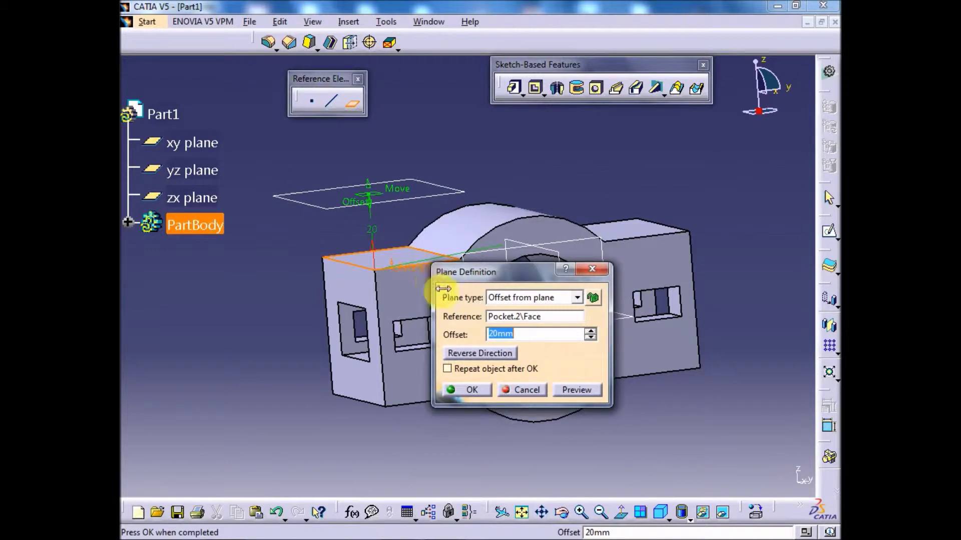
{"action": "left_click", "coordinate": [467, 391]}
Start a sketch on the offset plane and draw a rectangle about 24.4 by 18.5 mm over the cylinder.
{"action": "left_click", "coordinate": [408, 197]}
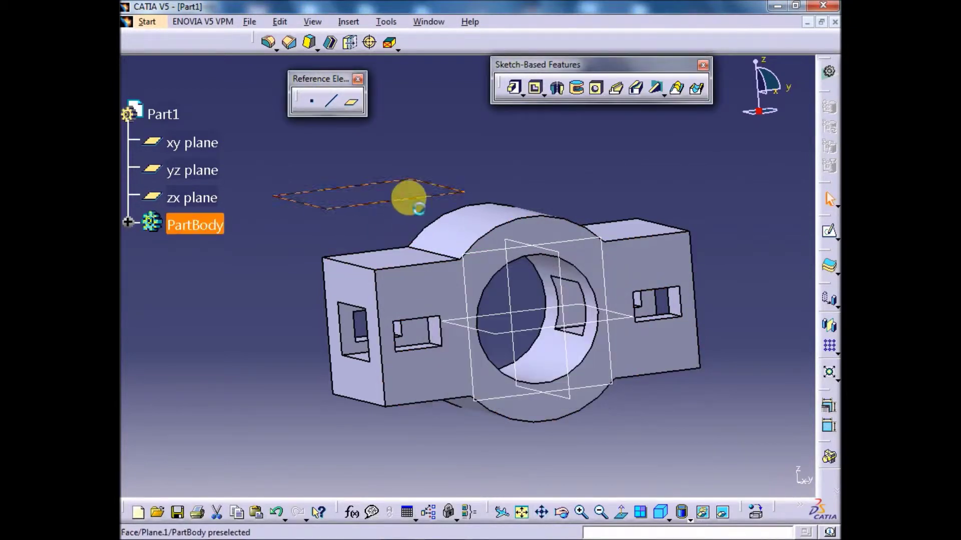
{"action": "left_click", "coordinate": [829, 231]}
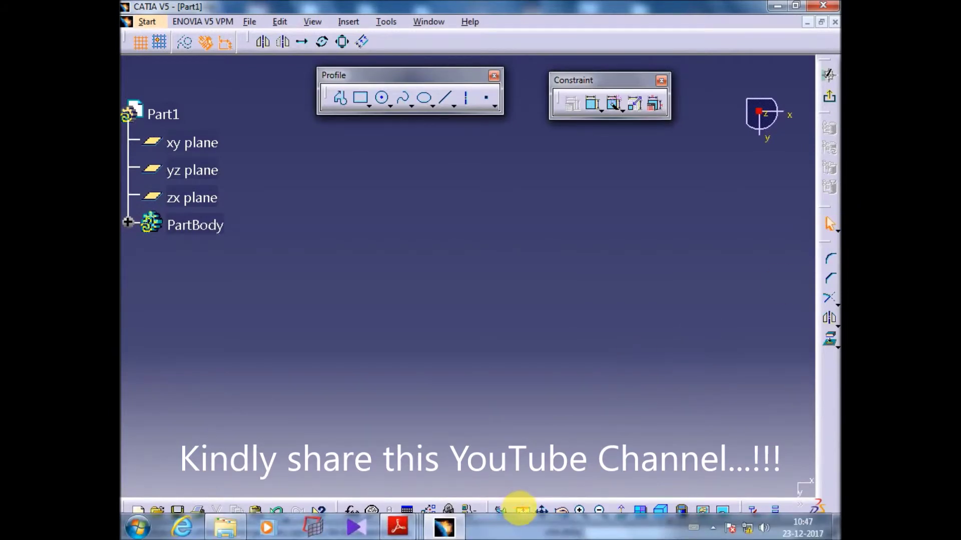
{"action": "left_click", "coordinate": [521, 510]}
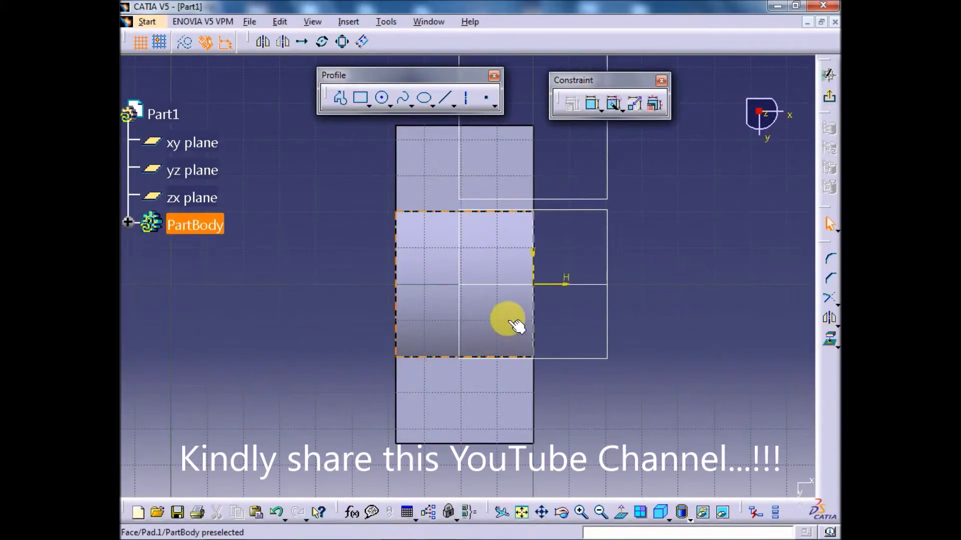
{"action": "left_click", "coordinate": [360, 98]}
{"action": "left_click", "coordinate": [426, 254]}
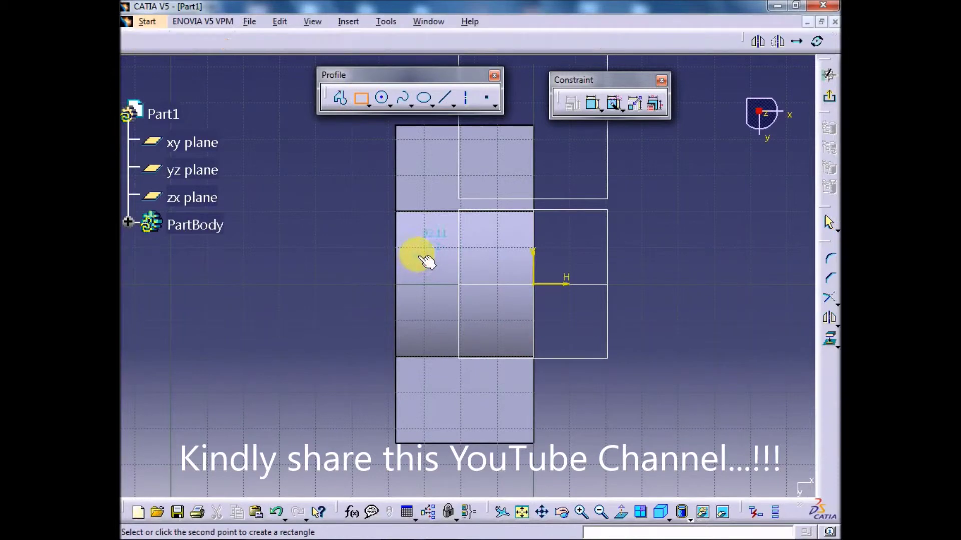
{"action": "left_click", "coordinate": [504, 321]}
Auto-constrain the rectangle over the cylinder and set its width to 20 mm and height to 18 mm.
{"action": "left_click", "coordinate": [614, 104]}
{"action": "key", "text": "Return"}
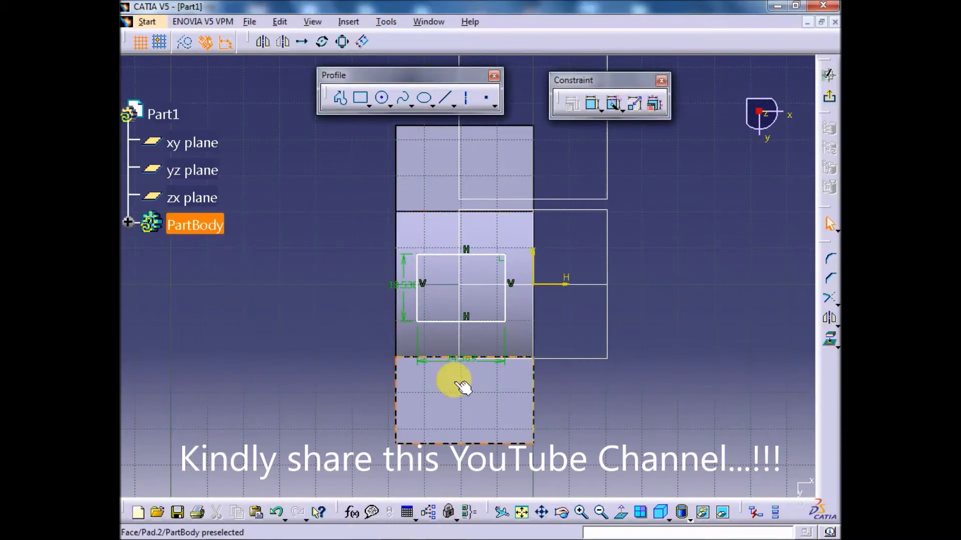
{"action": "double_click", "coordinate": [441, 362]}
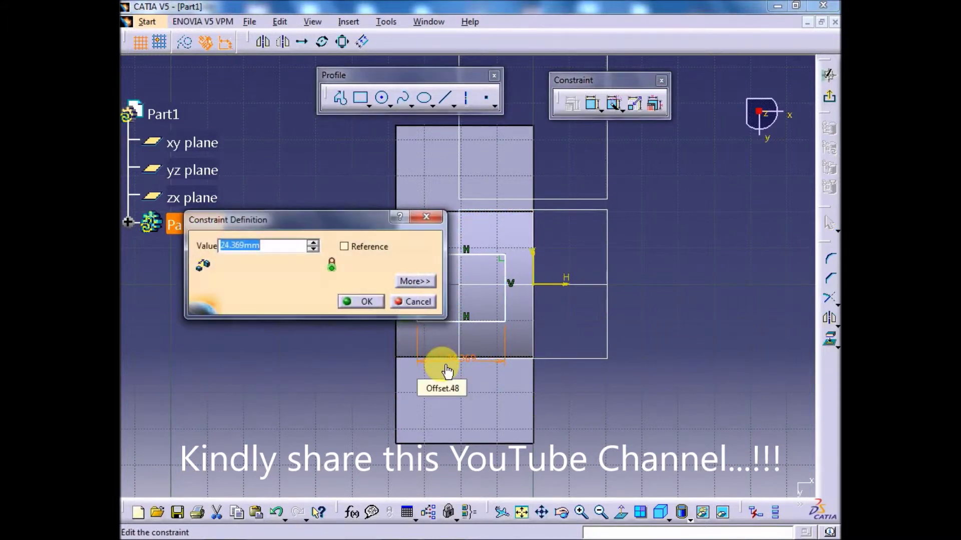
{"action": "key", "text": "Return"}
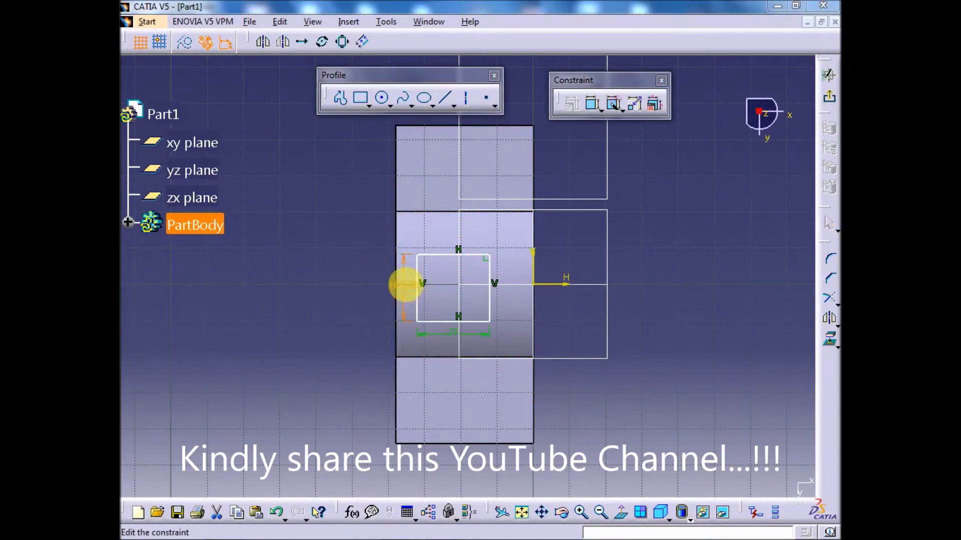
{"action": "double_click", "coordinate": [404, 282]}
{"action": "type", "text": "10"}
{"action": "key", "text": "Return"}
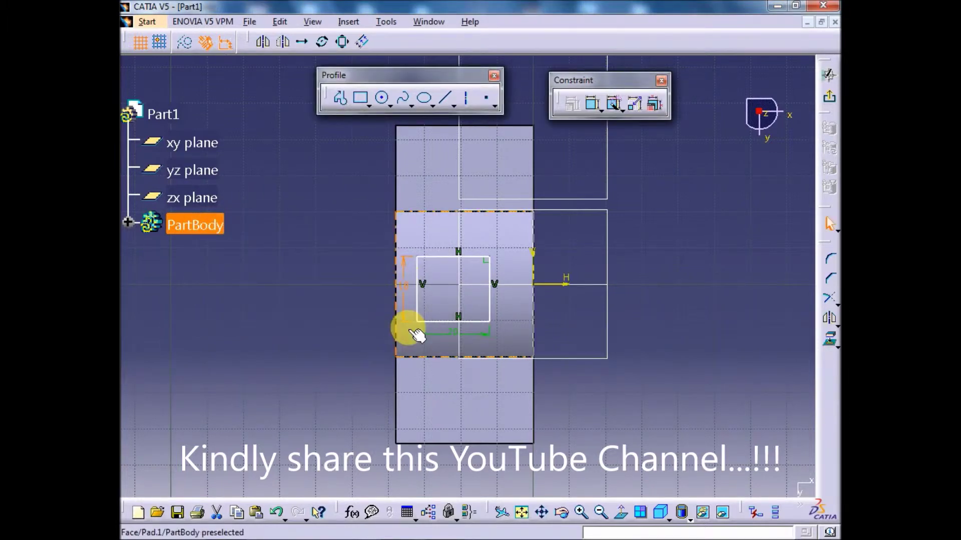
Check the PDF drawing, then make the rectangle's two horizontal sides symmetric about the zx plane.
{"action": "key", "text": "alt+Tab"}
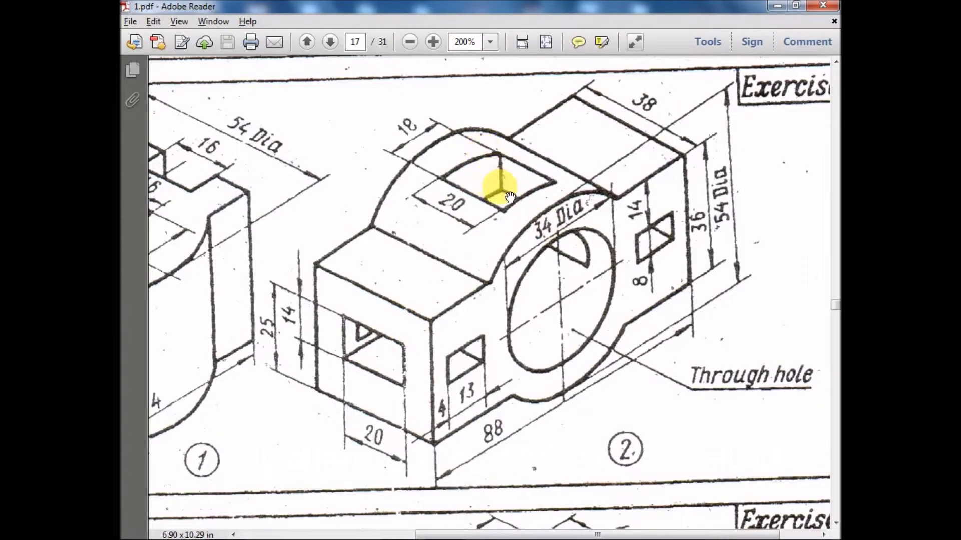
{"action": "key", "text": "alt+Tab"}
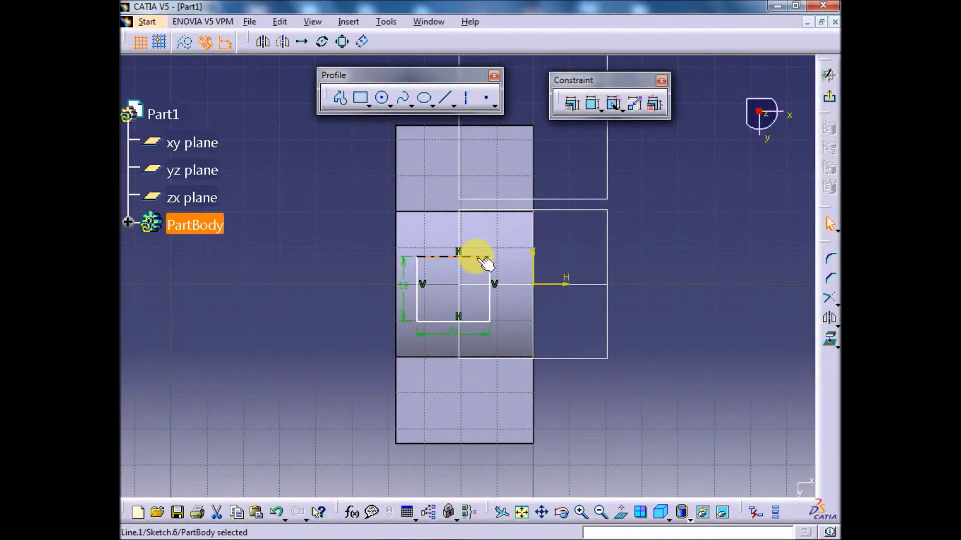
{"action": "left_click", "coordinate": [482, 321], "text": "ctrl"}
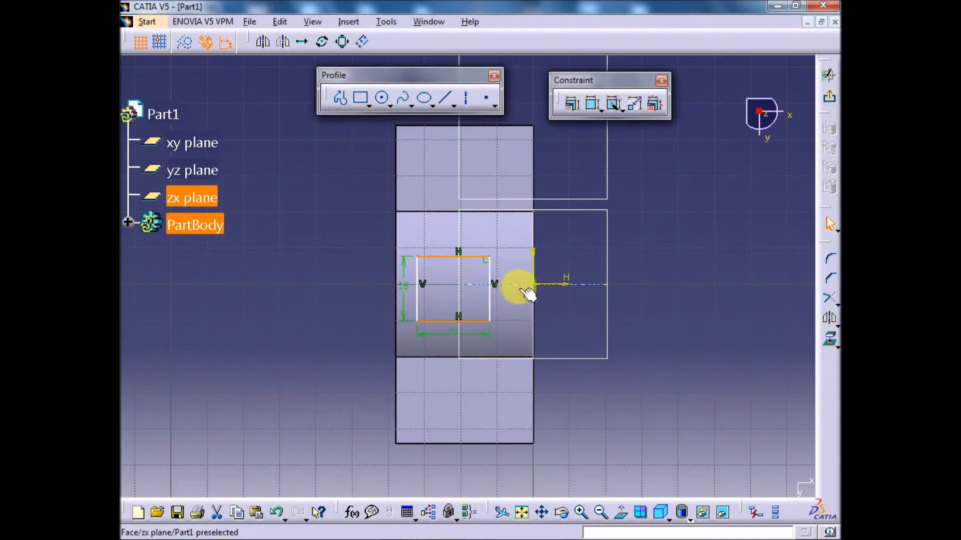
{"action": "left_click", "coordinate": [572, 104]}
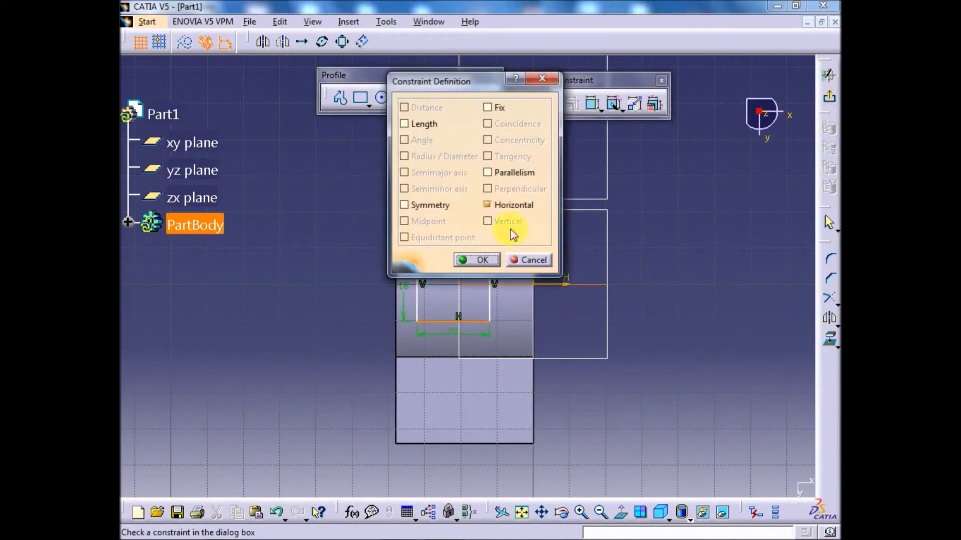
{"action": "left_click", "coordinate": [435, 207]}
{"action": "left_click", "coordinate": [476, 260]}
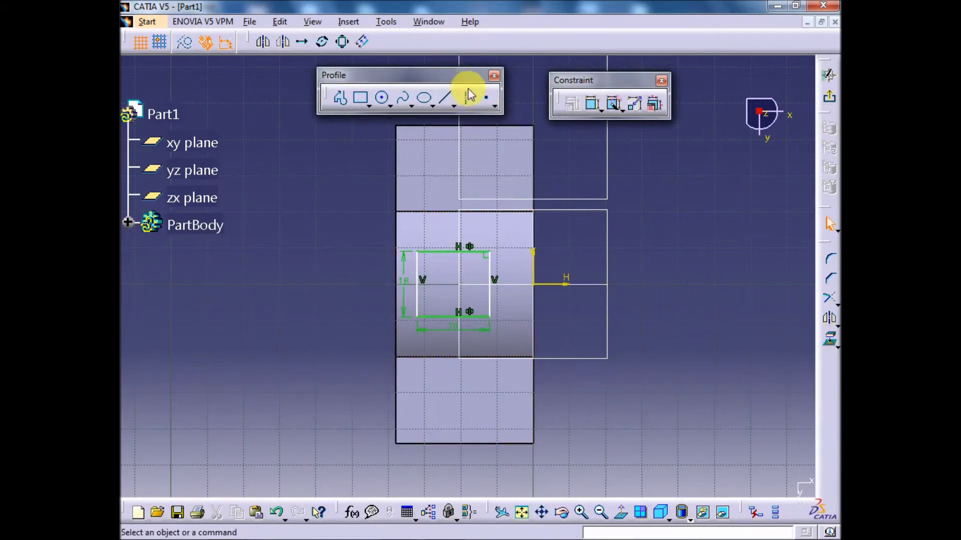
Draw a vertical axis line beside the block and make the block's two vertical side edges symmetric about it.
{"action": "left_click", "coordinate": [357, 187]}
{"action": "left_click", "coordinate": [359, 378]}
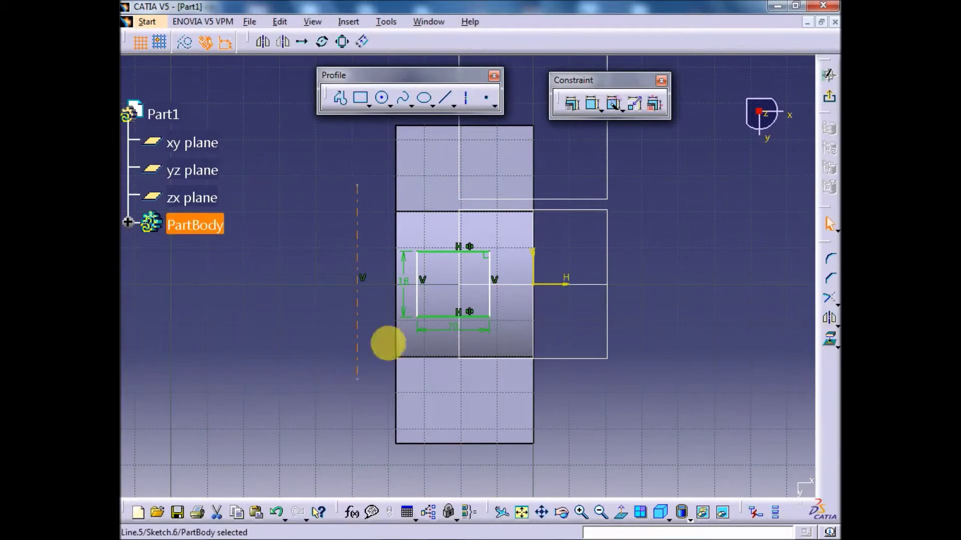
{"action": "left_click", "coordinate": [533, 304]}
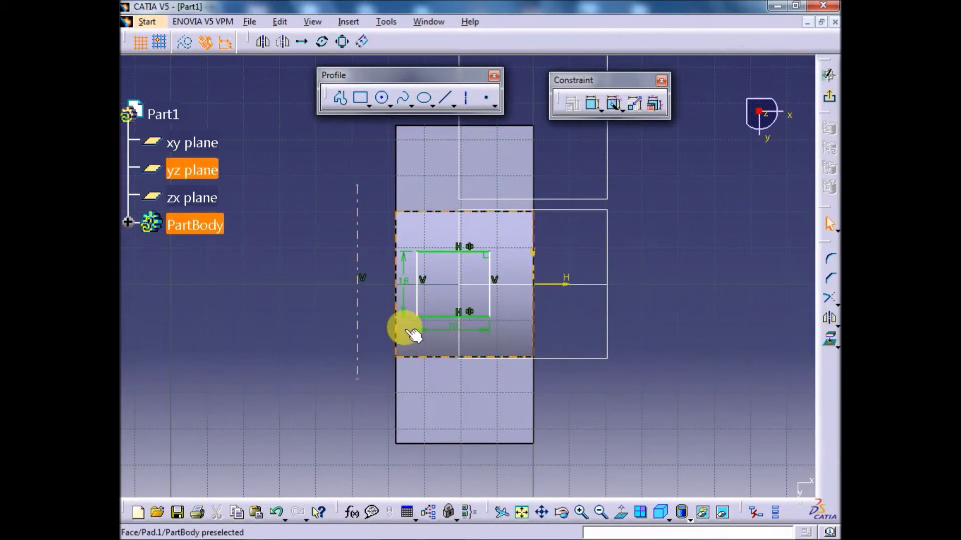
{"action": "left_click", "coordinate": [357, 335], "text": "ctrl"}
{"action": "left_click", "coordinate": [575, 106]}
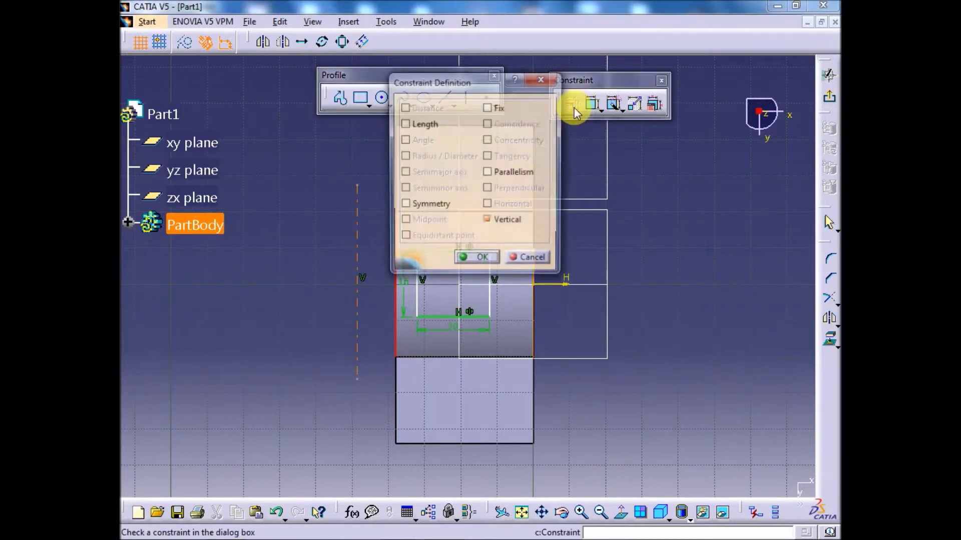
{"action": "left_click", "coordinate": [470, 260]}
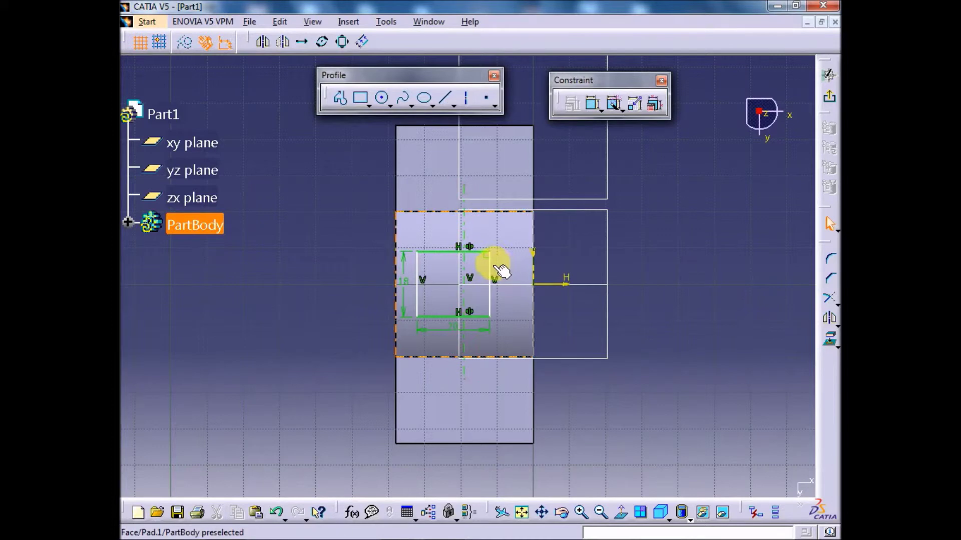
Make the rectangle's two vertical sides symmetric about the vertical axis line and hide the xy plane.
{"action": "left_click", "coordinate": [490, 261]}
{"action": "left_click", "coordinate": [416, 267], "text": "ctrl"}
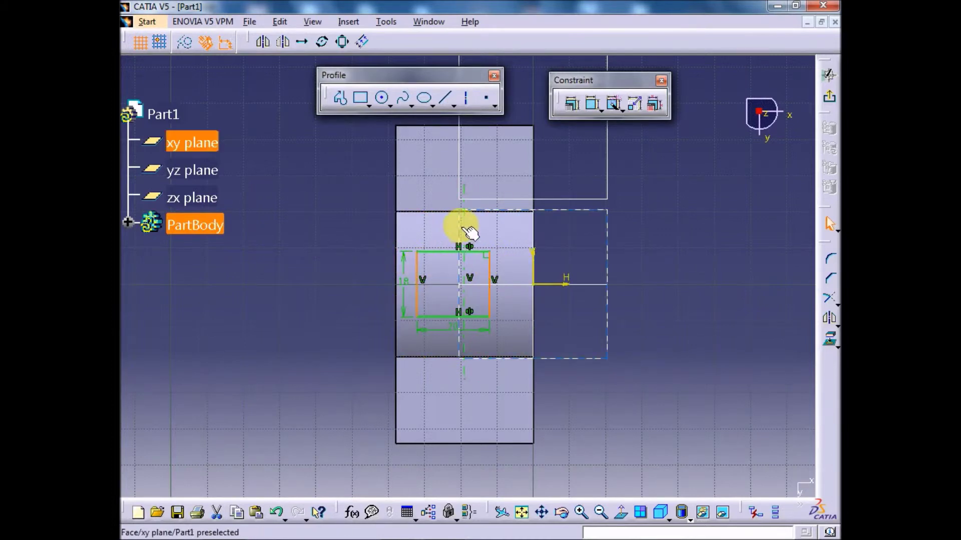
{"action": "left_click", "coordinate": [571, 105]}
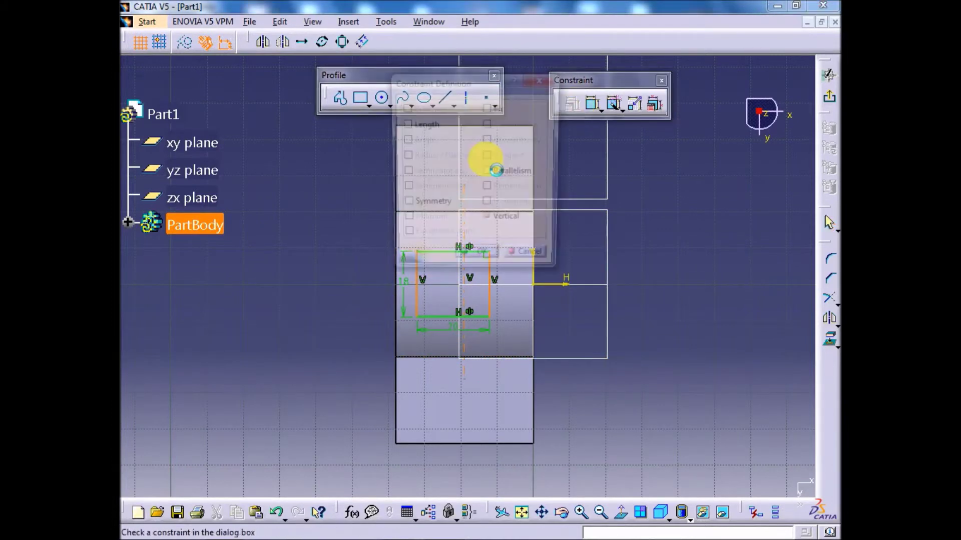
{"action": "left_click", "coordinate": [476, 260]}
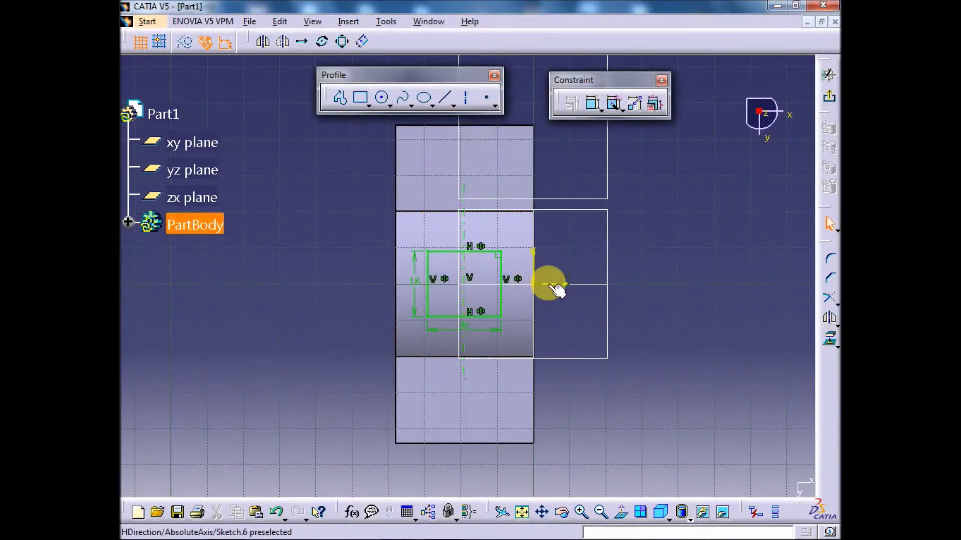
{"action": "right_click", "coordinate": [616, 351]}
{"action": "left_click", "coordinate": [650, 159]}
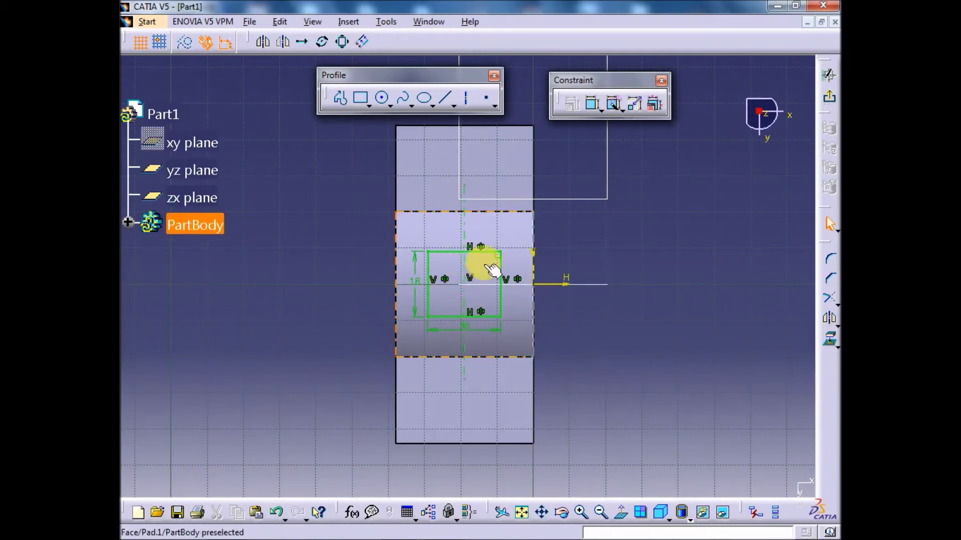
Try to dimension the distance between the rectangle's right side and the vertical axis line.
{"action": "left_click", "coordinate": [592, 104]}
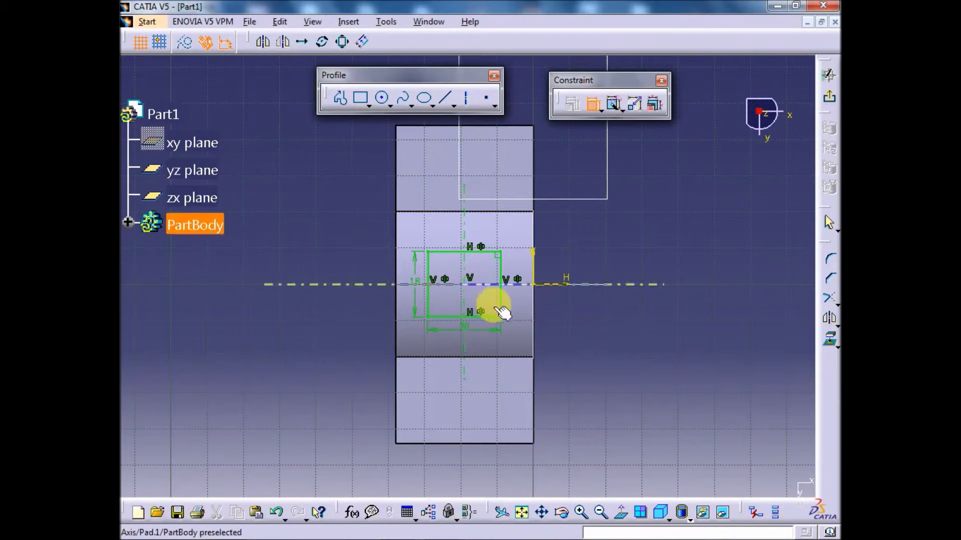
{"action": "left_click", "coordinate": [500, 307]}
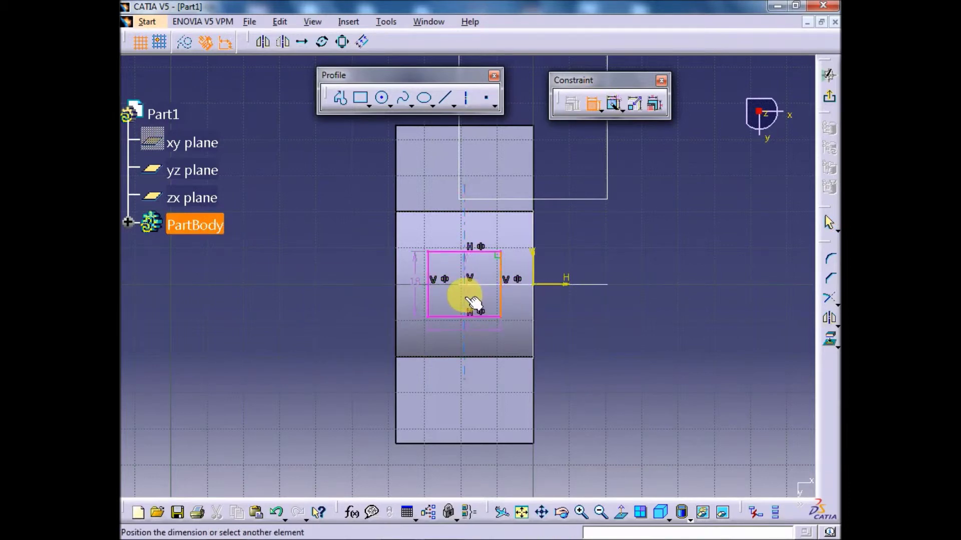
{"action": "left_click", "coordinate": [473, 314]}
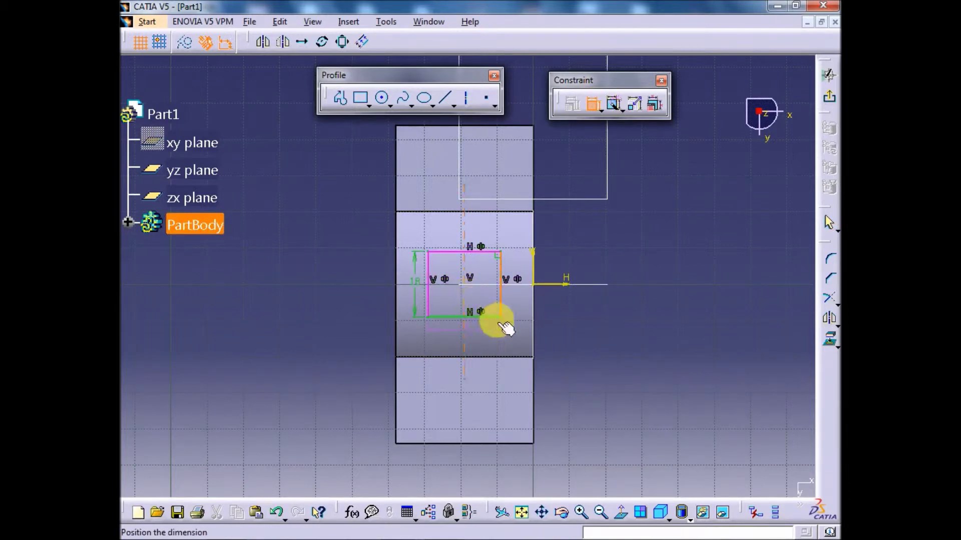
{"action": "left_click", "coordinate": [566, 335]}
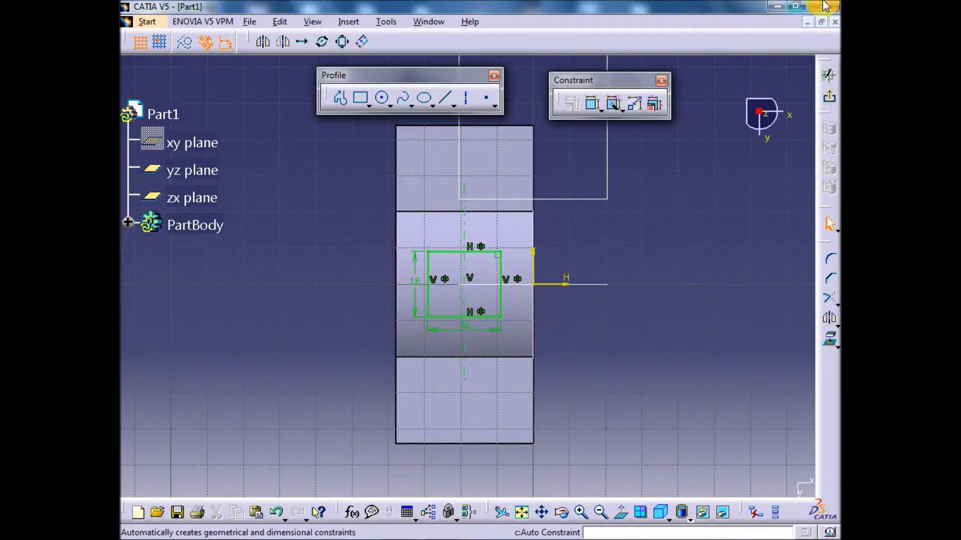
Exit the sketch and cut the rectangle through the cylinder as a pocket up to last, with the direction reversed downward.
{"action": "left_click", "coordinate": [830, 93]}
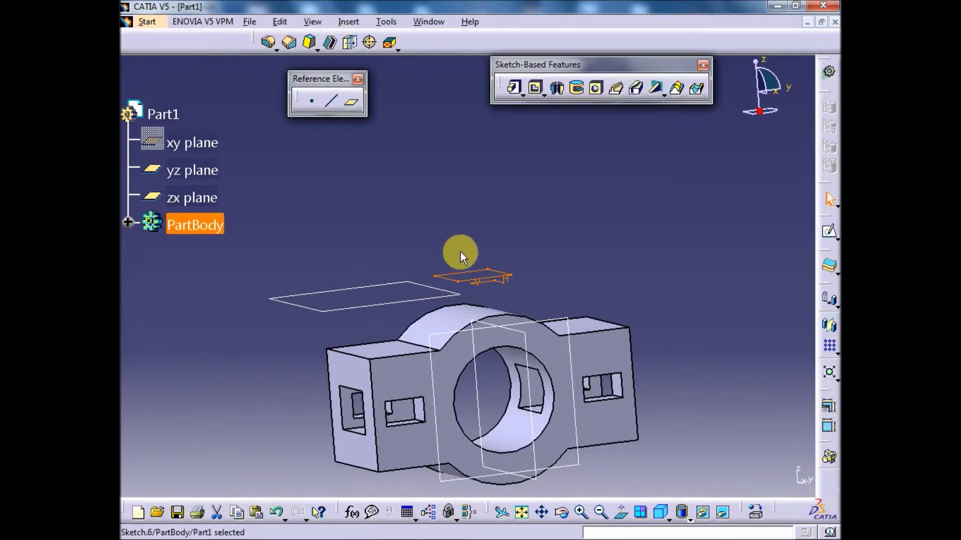
{"action": "left_click", "coordinate": [534, 88]}
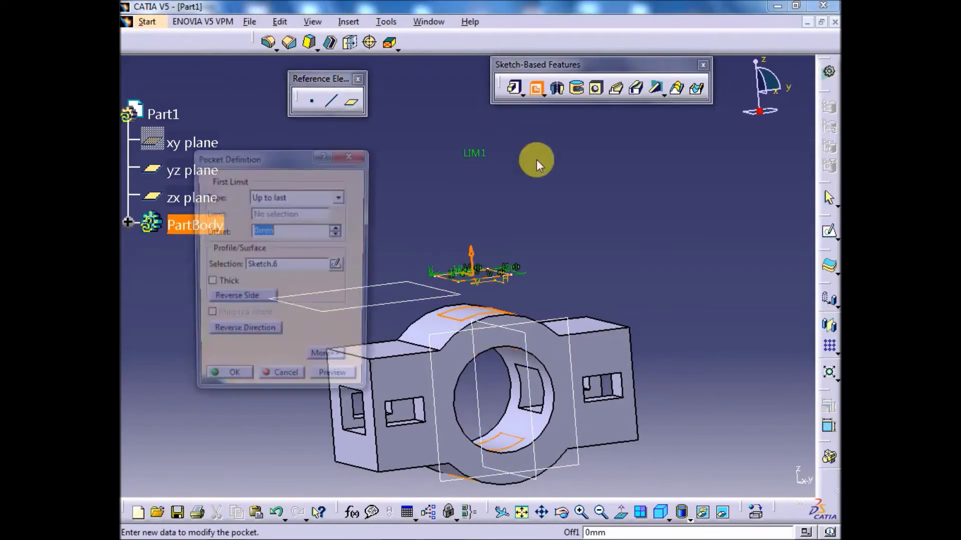
{"action": "left_click", "coordinate": [257, 334]}
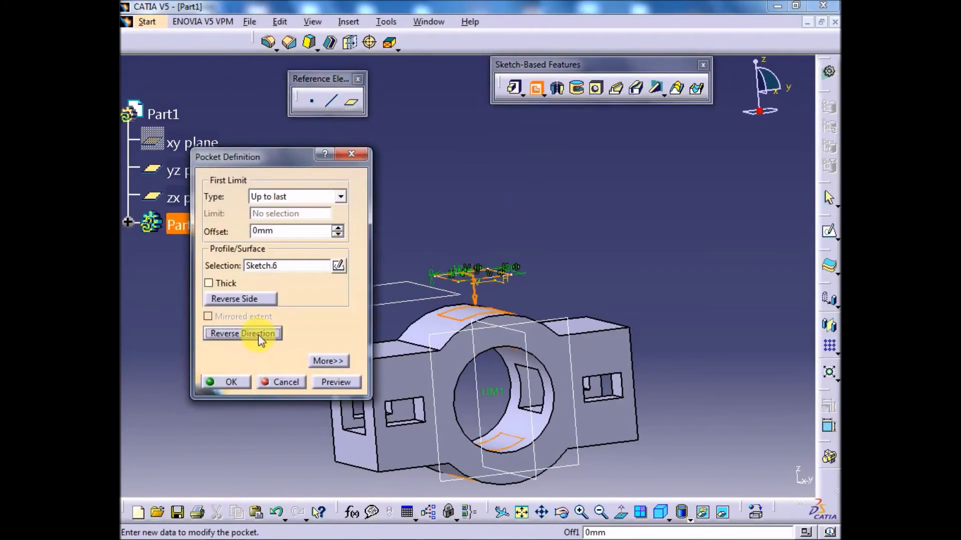
{"action": "left_click", "coordinate": [248, 383]}
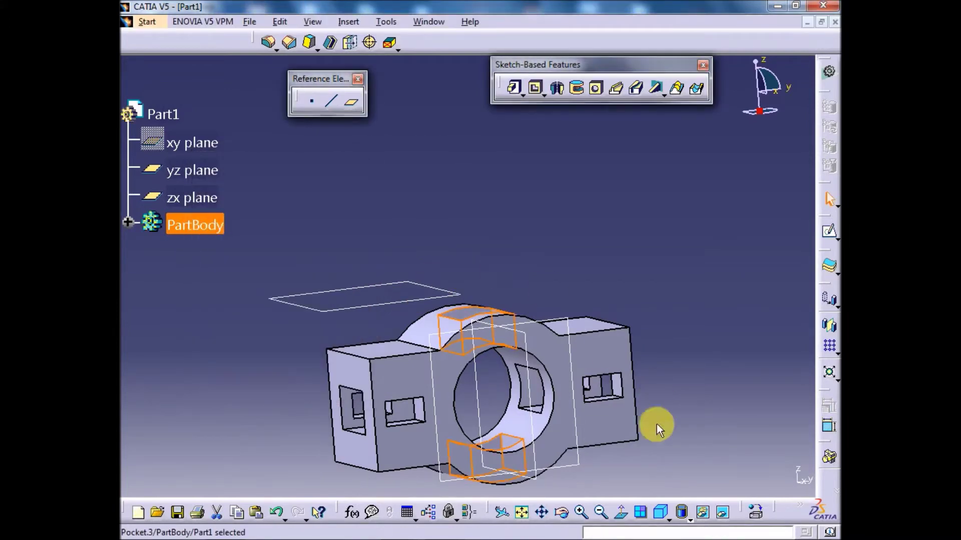
{"action": "left_click", "coordinate": [661, 512]}
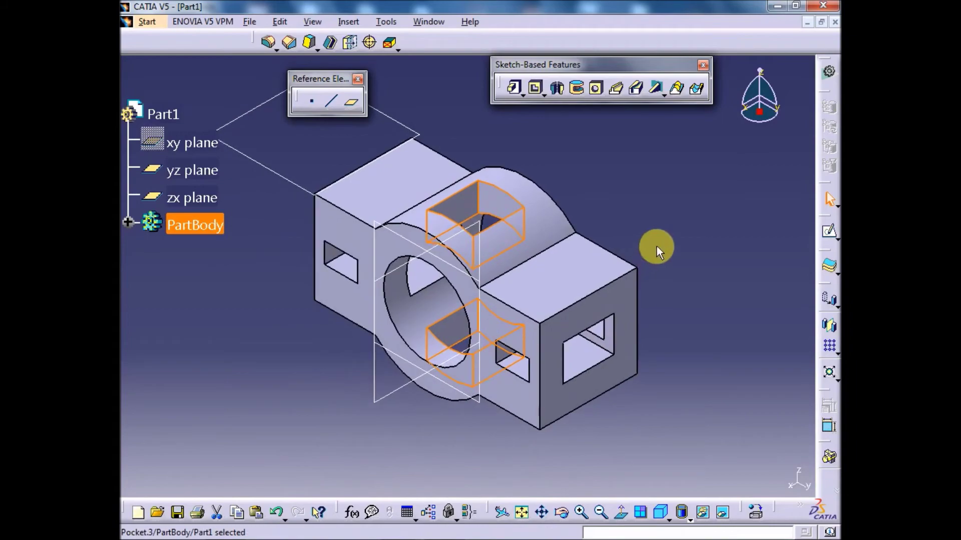
{"action": "left_click", "coordinate": [660, 243]}
Check the PDF drawing, then change the limit type of the cylinder's upper rectangular pocket to Up to next.
{"action": "key", "text": "alt+Tab"}
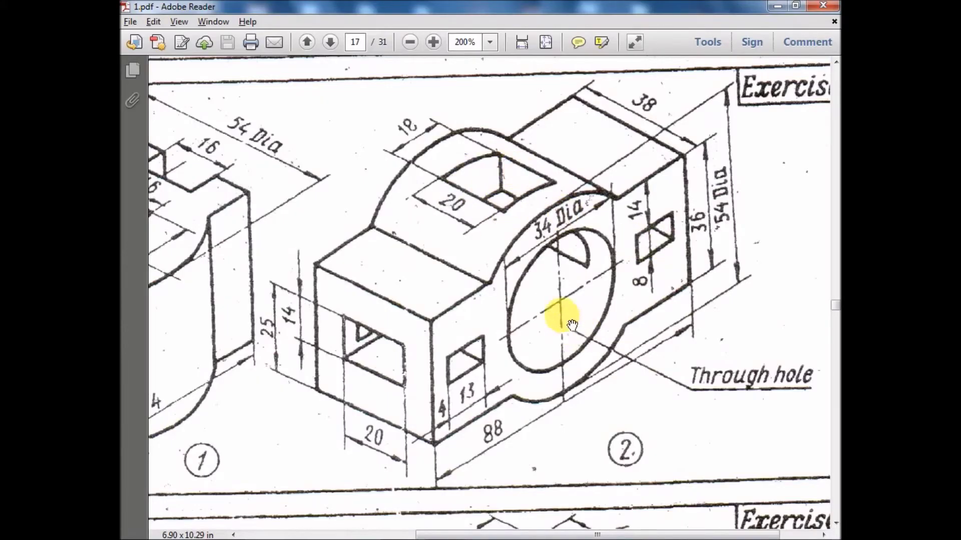
{"action": "key", "text": "alt+Tab"}
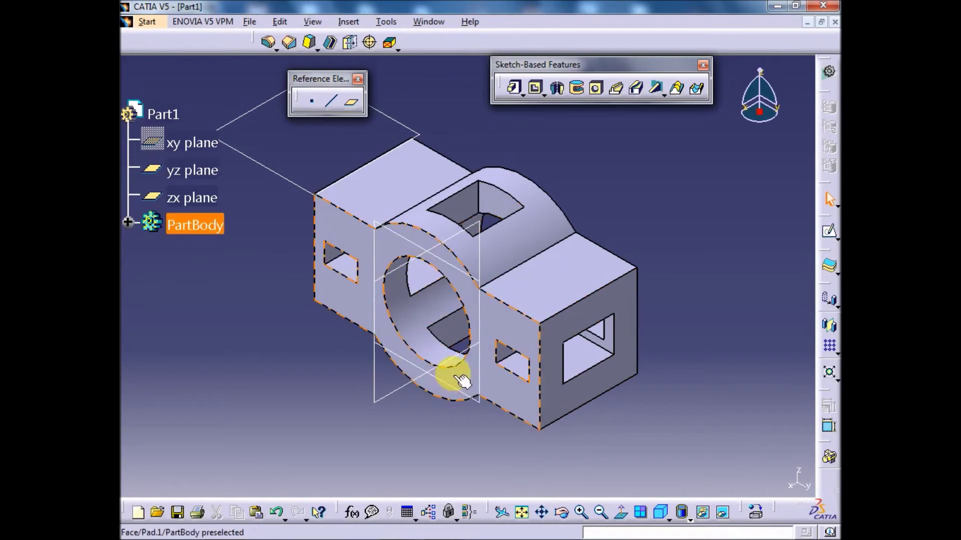
{"action": "double_click", "coordinate": [490, 196]}
{"action": "left_click", "coordinate": [300, 197]}
{"action": "left_click", "coordinate": [291, 209]}
{"action": "left_click", "coordinate": [295, 196]}
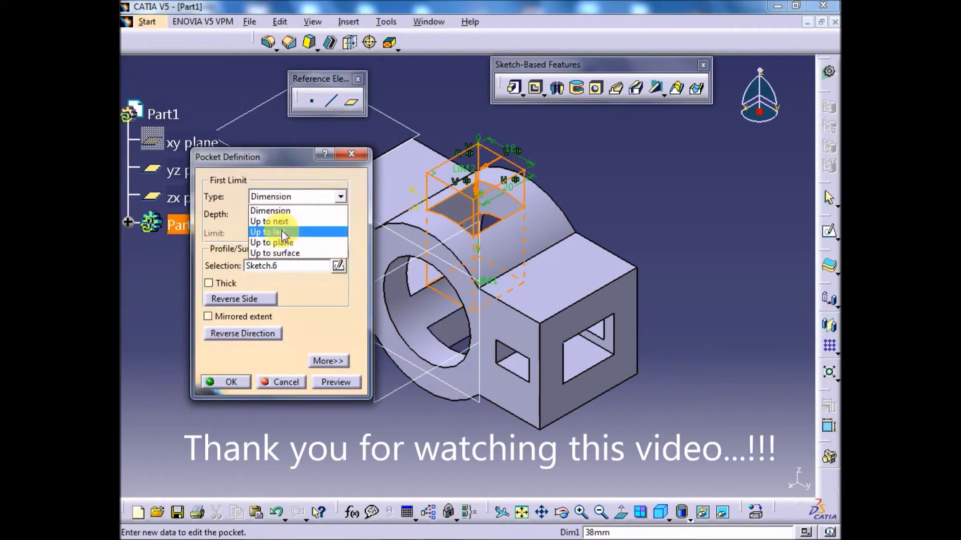
{"action": "left_click", "coordinate": [284, 220]}
{"action": "left_click", "coordinate": [338, 384]}
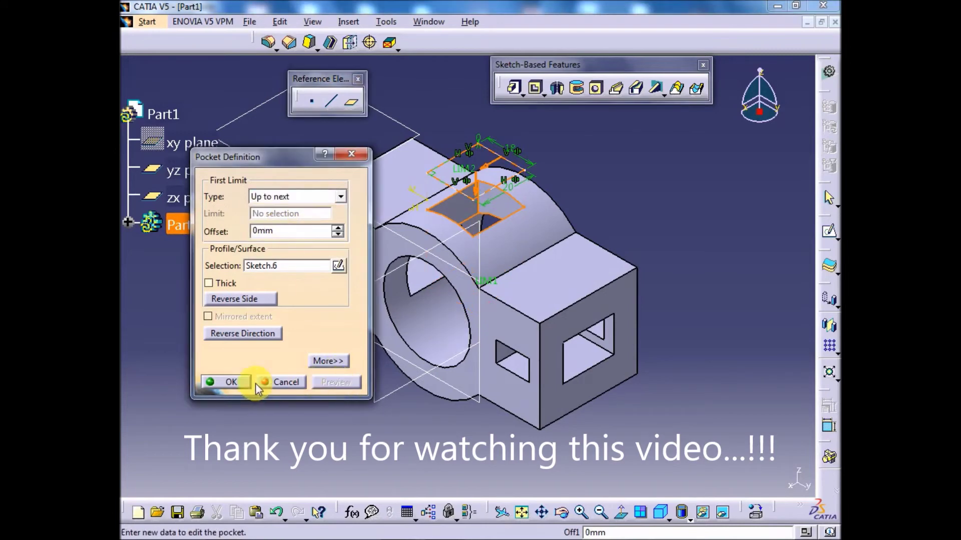
{"action": "left_click", "coordinate": [226, 381]}
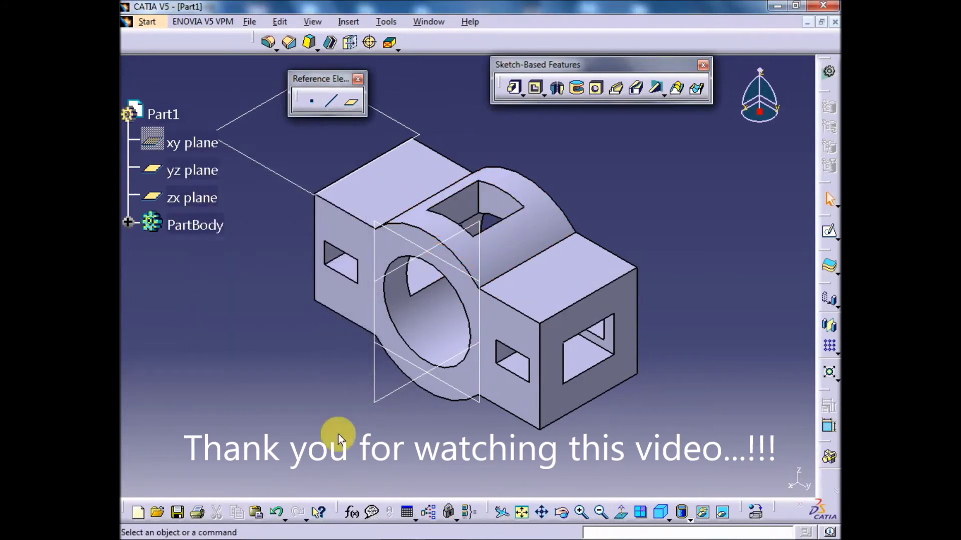
Hide the yz plane, the zx plane and the offset reference plane above the block.
{"action": "left_click", "coordinate": [190, 170]}
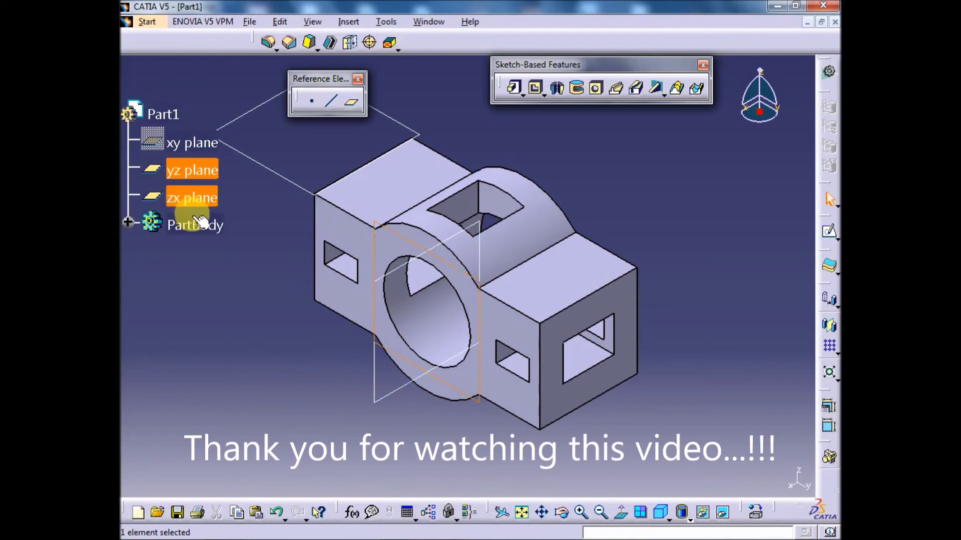
{"action": "left_click", "coordinate": [185, 198], "text": "ctrl"}
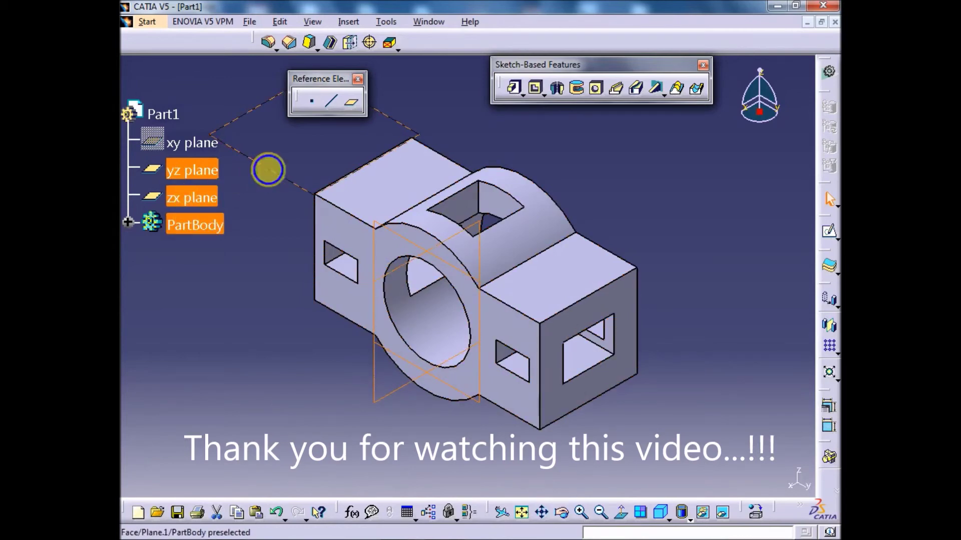
{"action": "right_click", "coordinate": [268, 170]}
{"action": "left_click", "coordinate": [314, 214]}
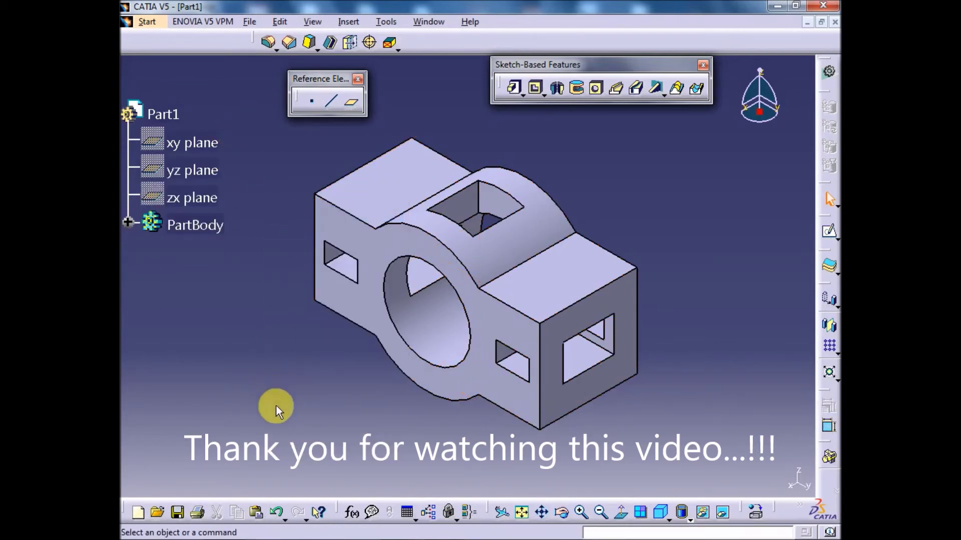
Orient the finished part like the exercise drawing and compare its shape and openings with the PDF.
{"action": "middle_click_drag", "start_coordinate": [274, 294], "coordinate": [385, 337]}
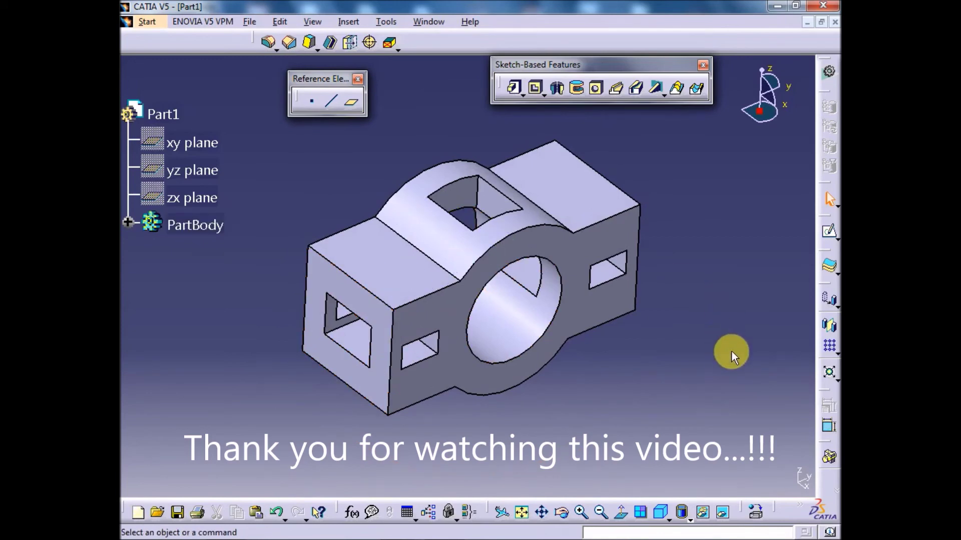
{"action": "key", "text": "alt+Tab"}
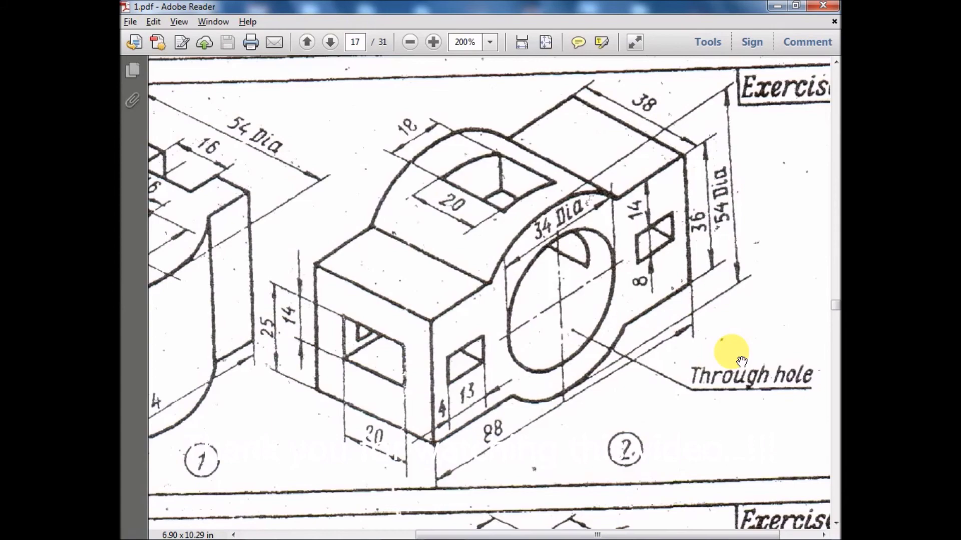
{"action": "key", "text": "alt+Tab"}
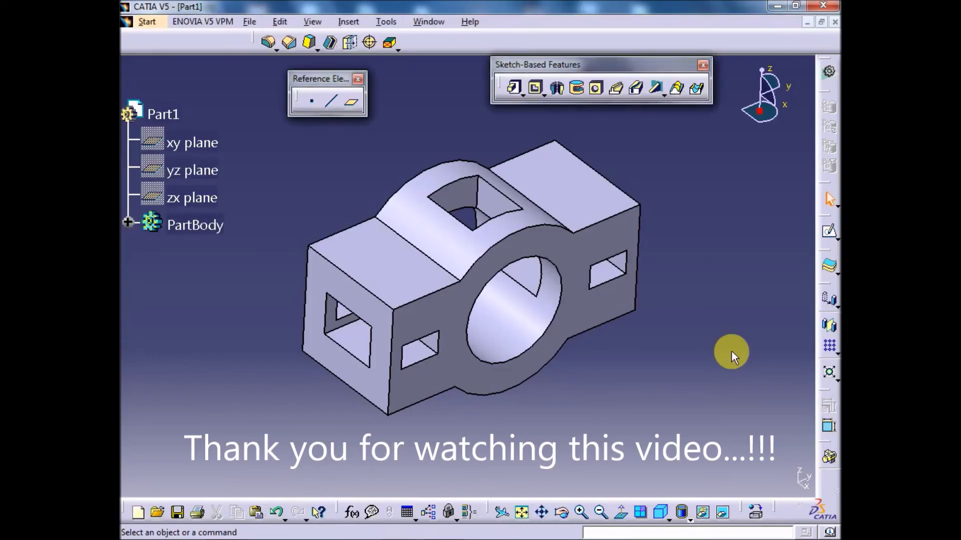
{"action": "key", "text": "alt+Tab"}
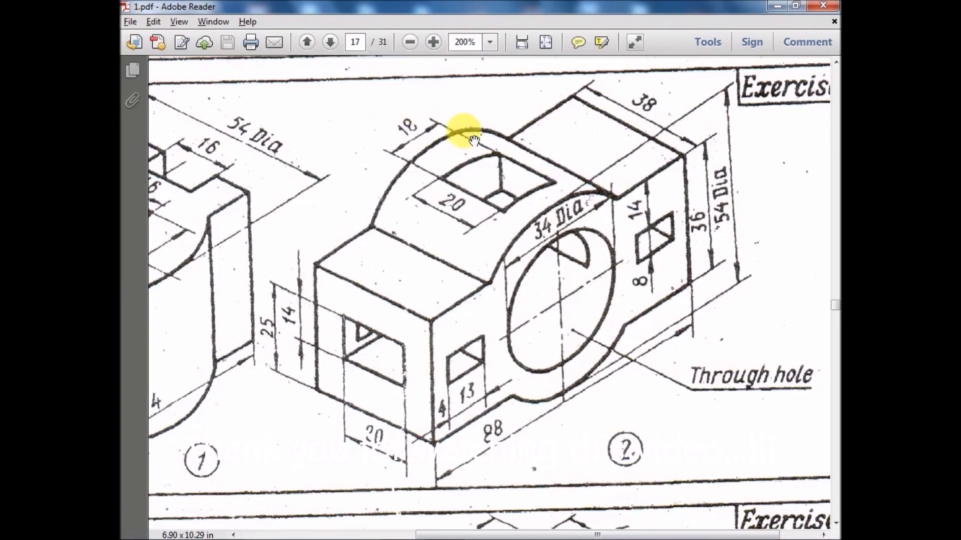
{"action": "key", "text": "alt+Tab"}
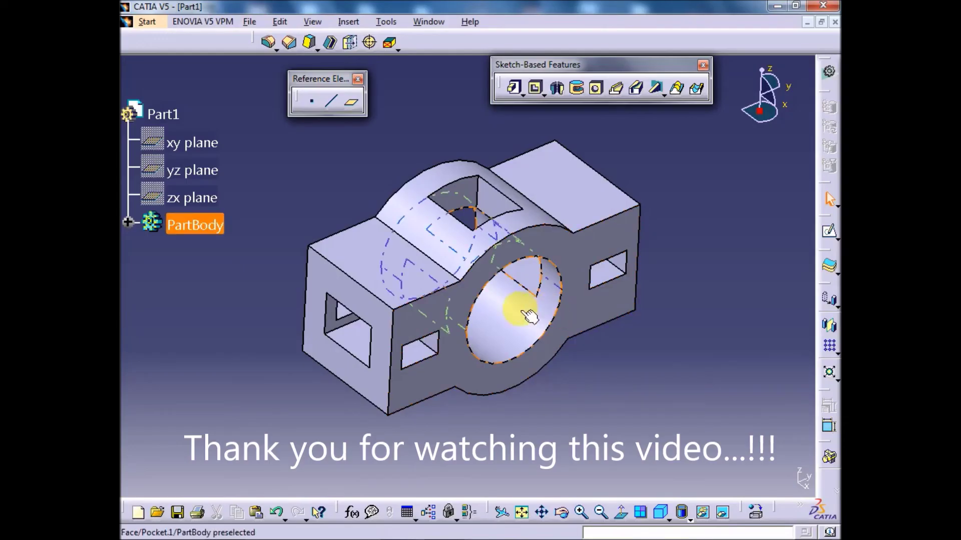
{"action": "left_click", "coordinate": [706, 384]}
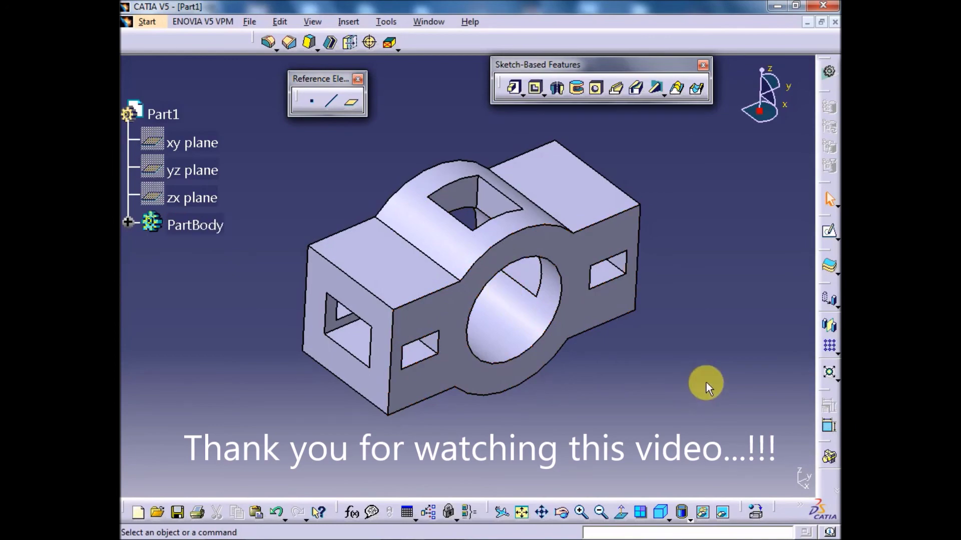